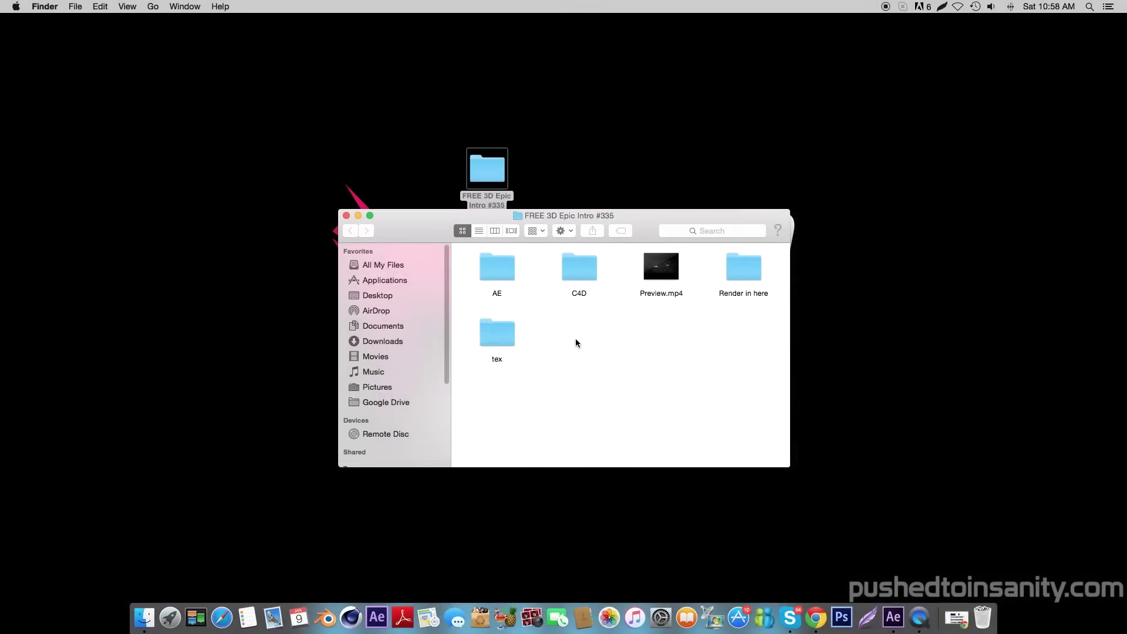
Open the C4D folder and open GoGoPosterPunch.otf in Font Book
double_click(573, 268)
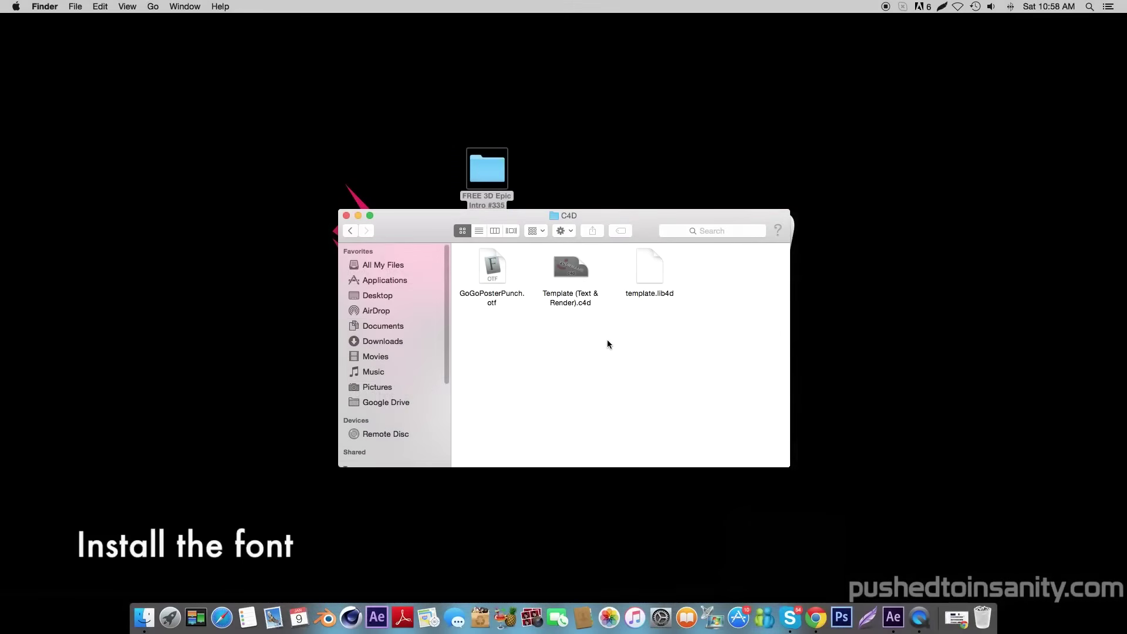
click(498, 269)
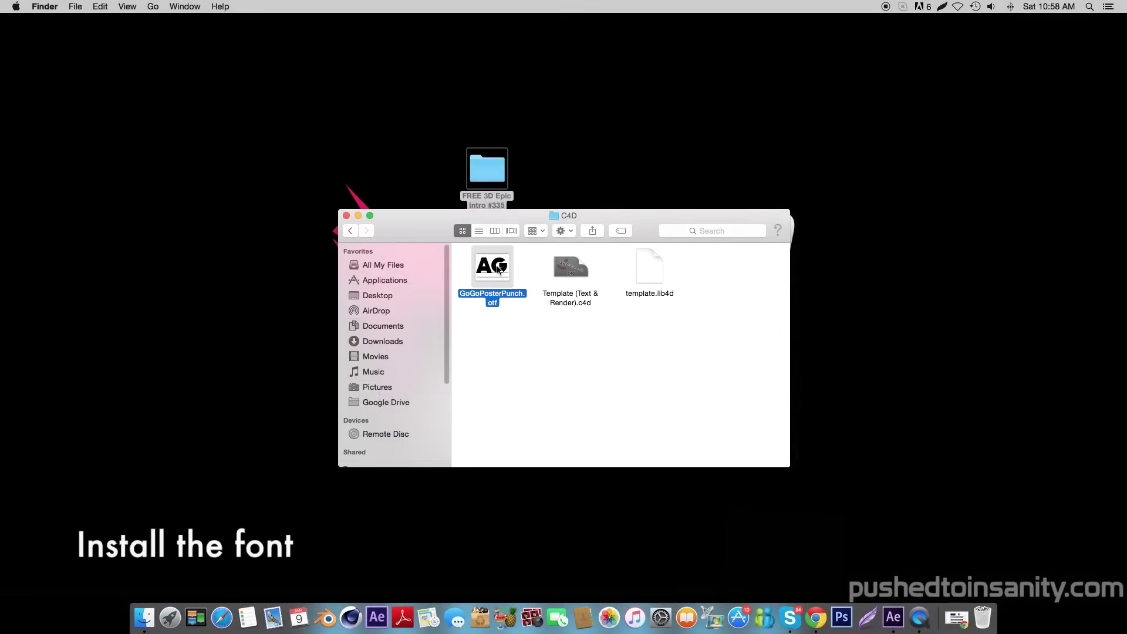
double_click(497, 269)
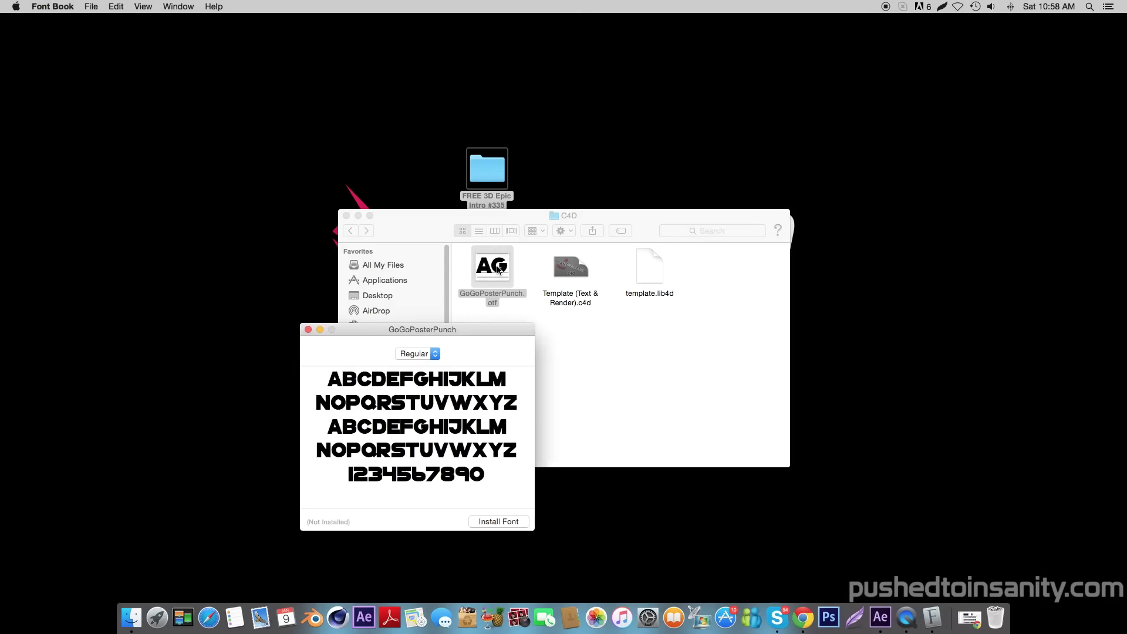
Install the GoGoPosterPunch font, then close the validation report and Font Book
click(500, 528)
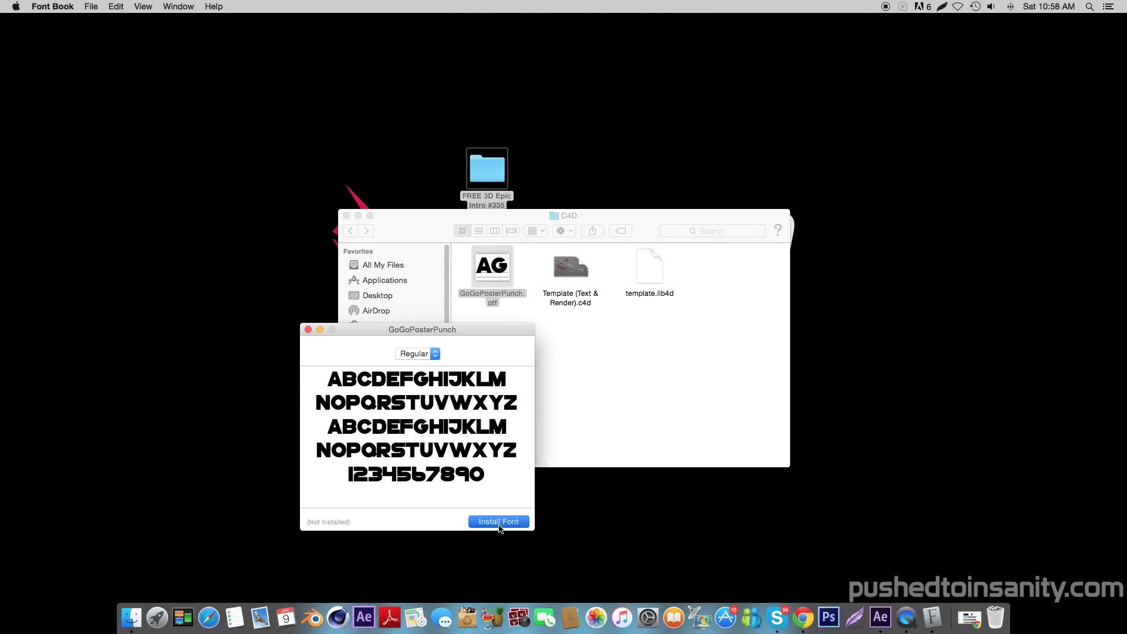
click(499, 523)
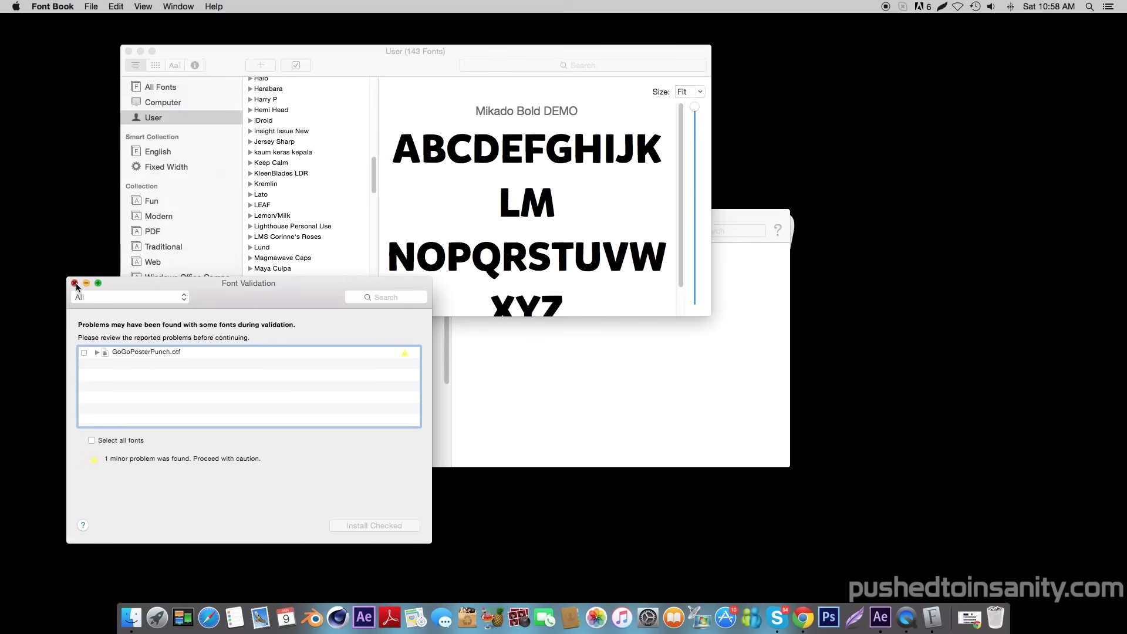
click(74, 283)
click(128, 52)
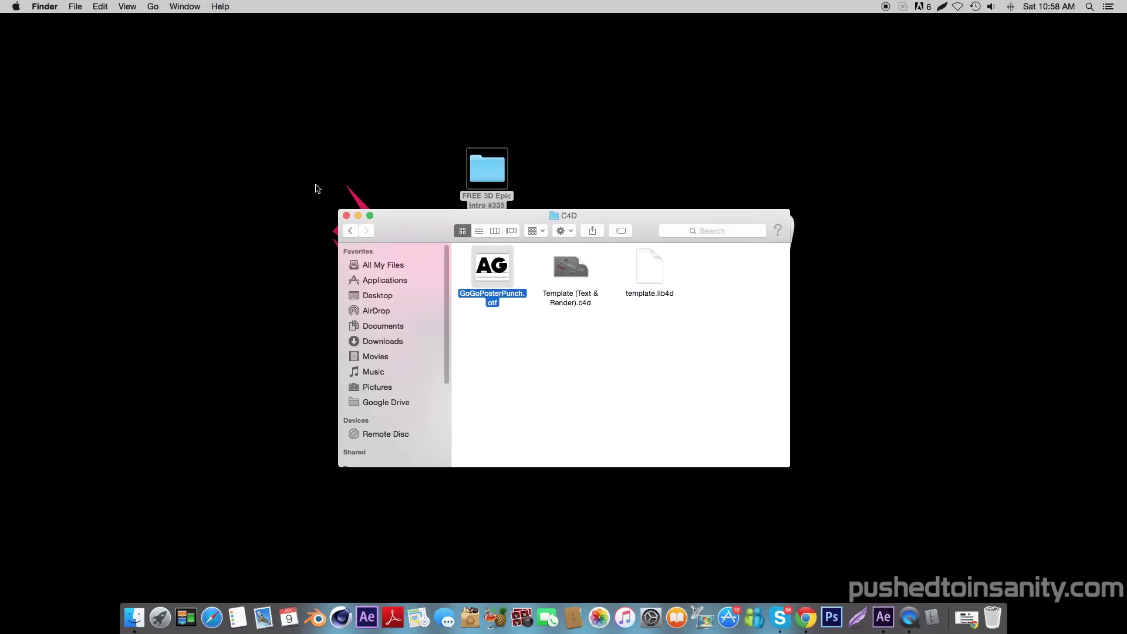
Open Template (Text & Render).c4d in Cinema 4D and minimize Finder
click(554, 330)
click(575, 272)
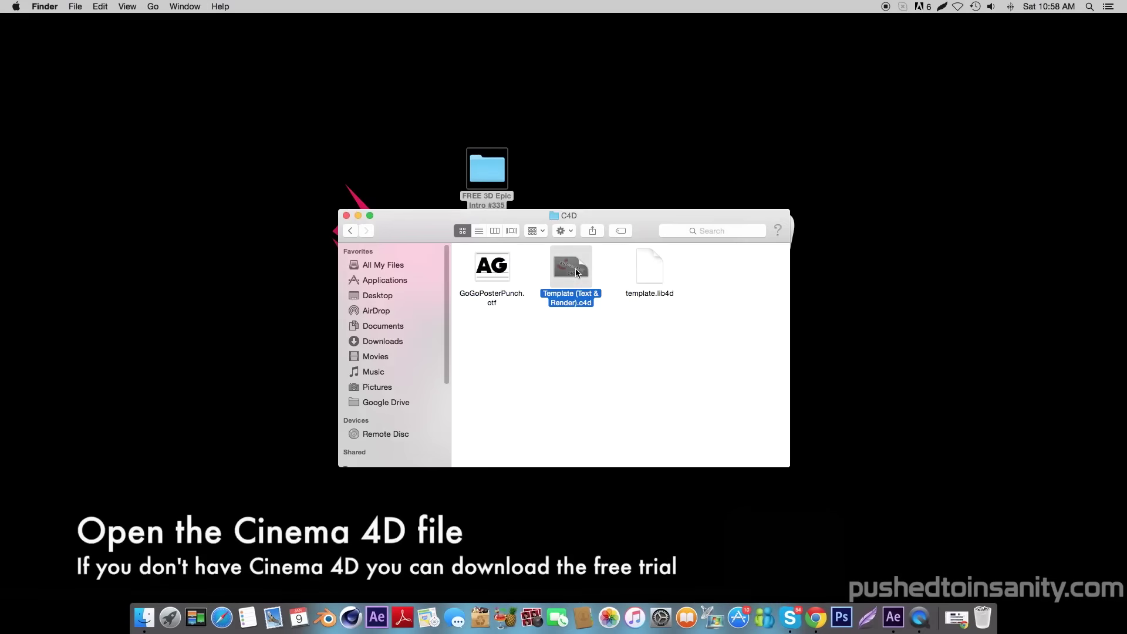
click(358, 216)
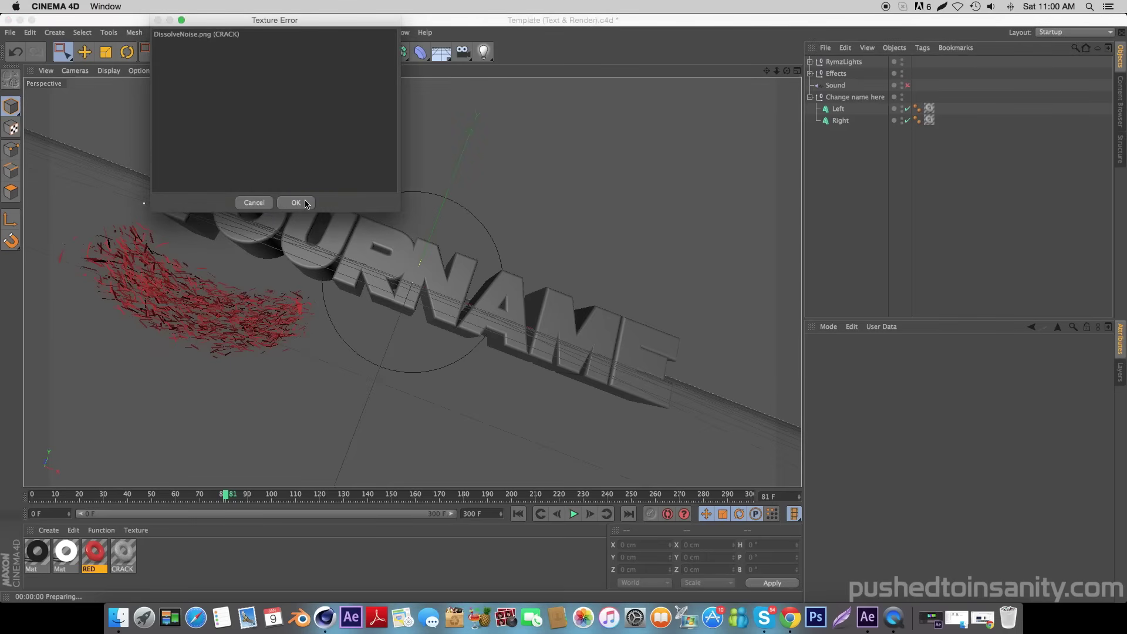
Dismiss the missing DissolveNoise.png texture warning and open the CRACK material
click(295, 203)
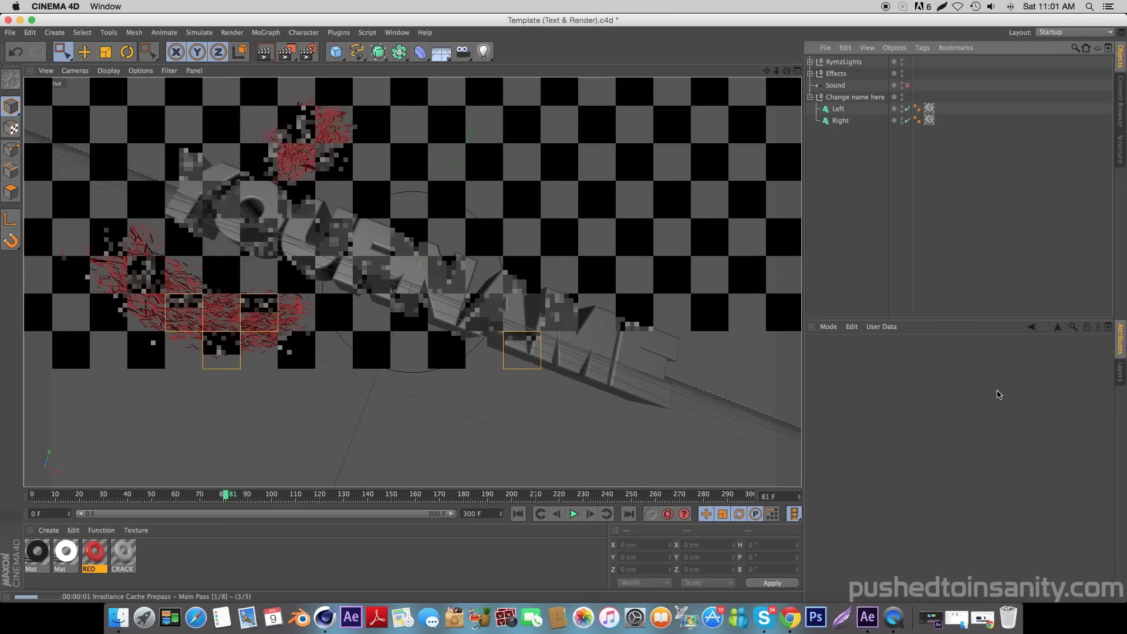
drag(218, 33, 144, 32)
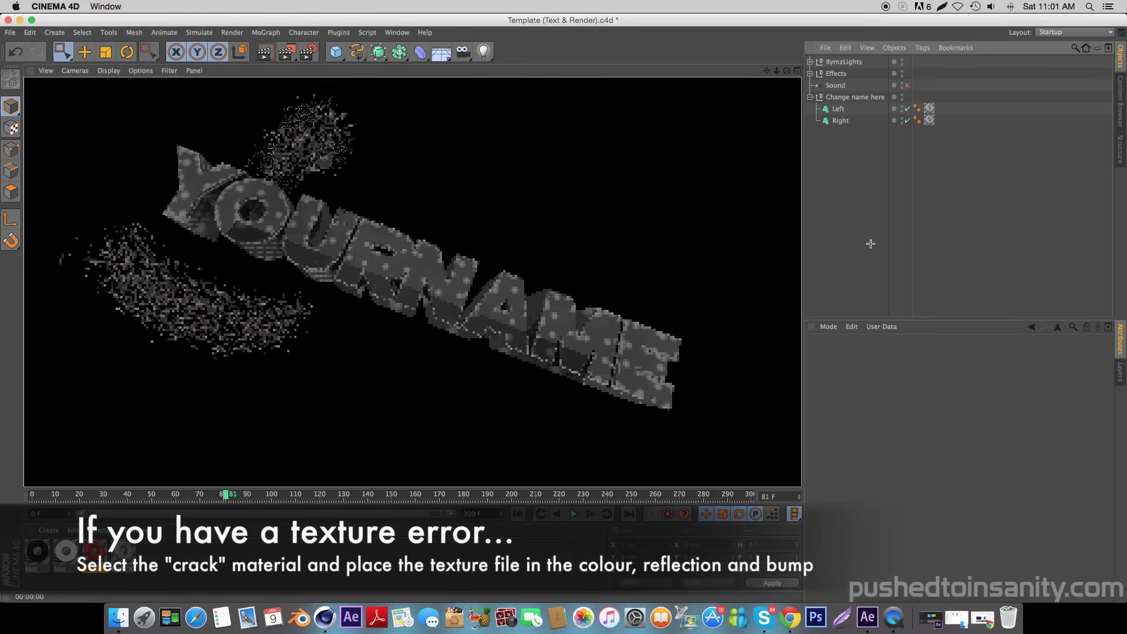
click(615, 282)
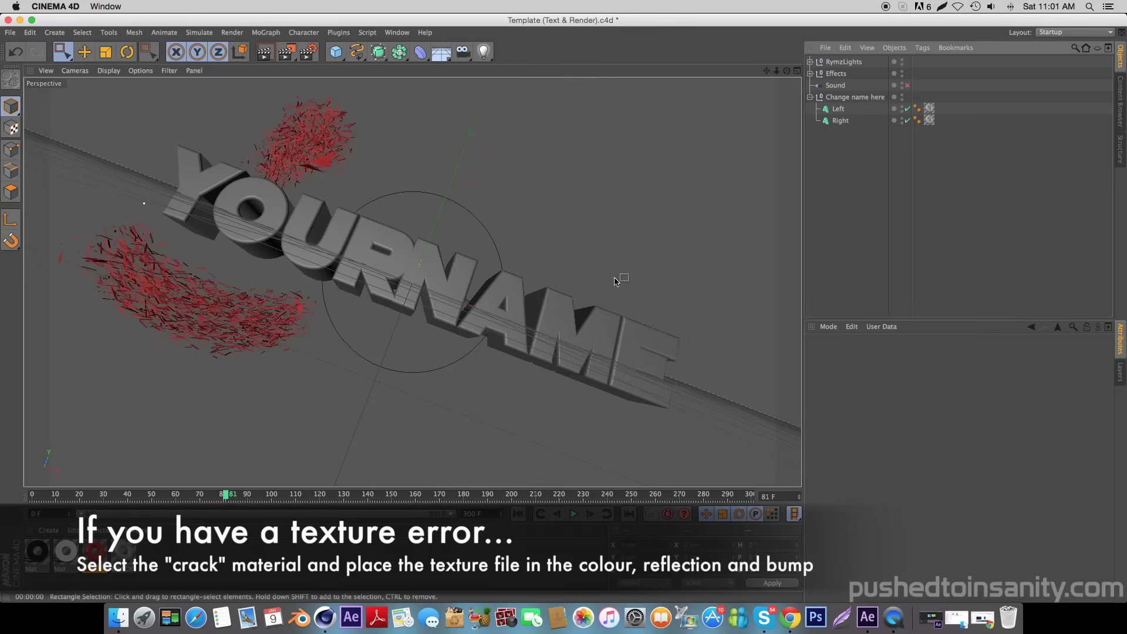
double_click(123, 553)
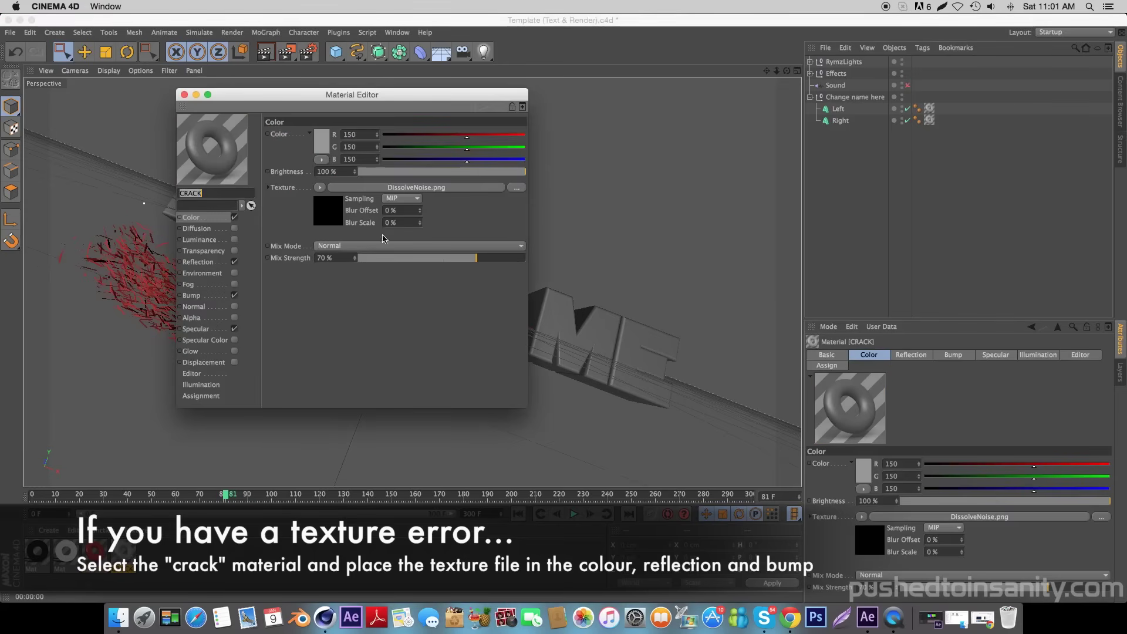
Load DissolveNoise.png from FREE 3D Epic Intro #335/tex as the Color channel texture
click(518, 188)
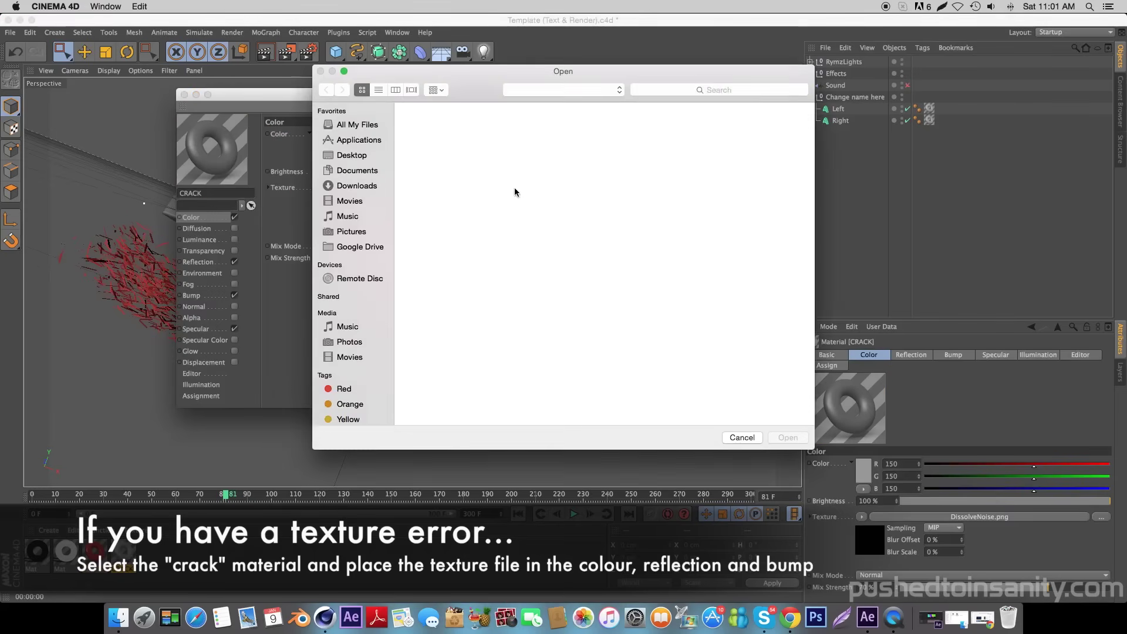
click(345, 156)
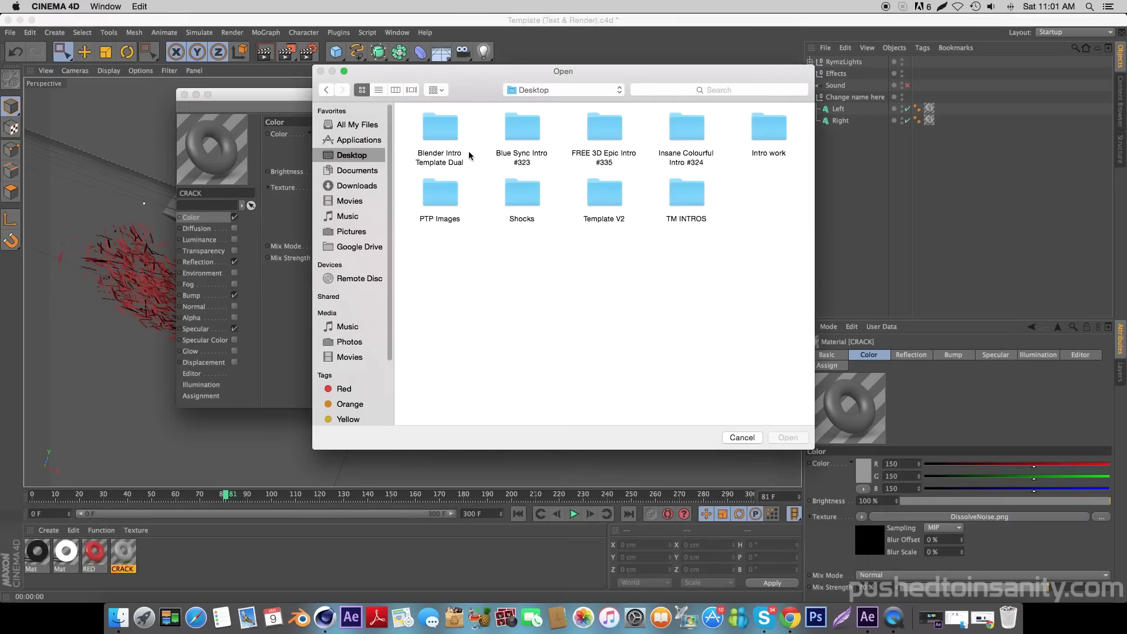
double_click(609, 134)
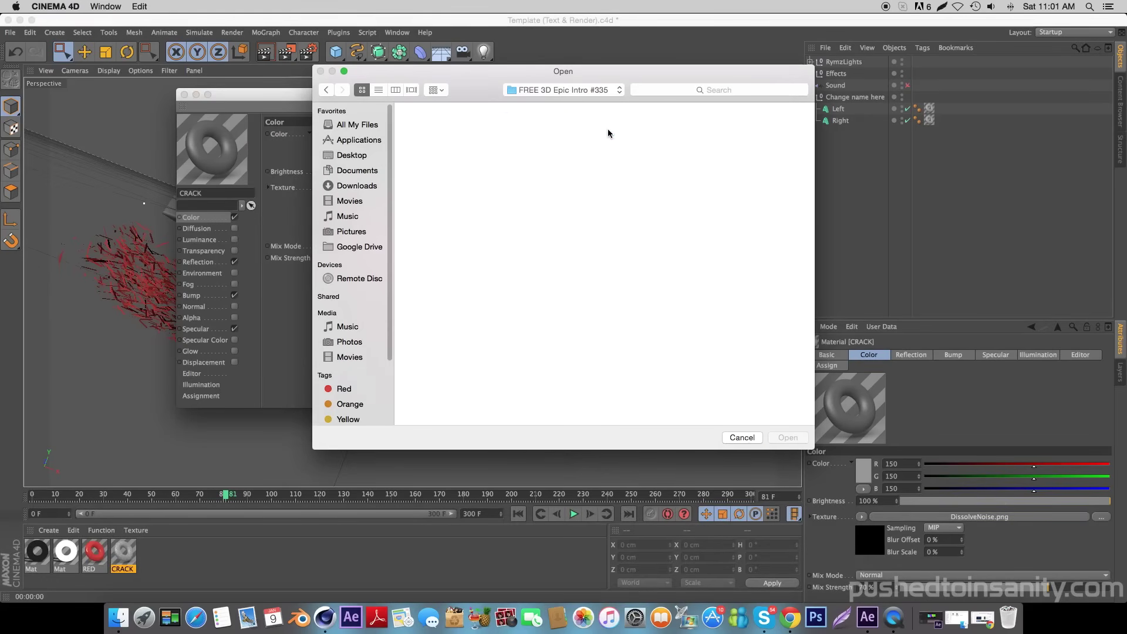
double_click(749, 132)
click(431, 131)
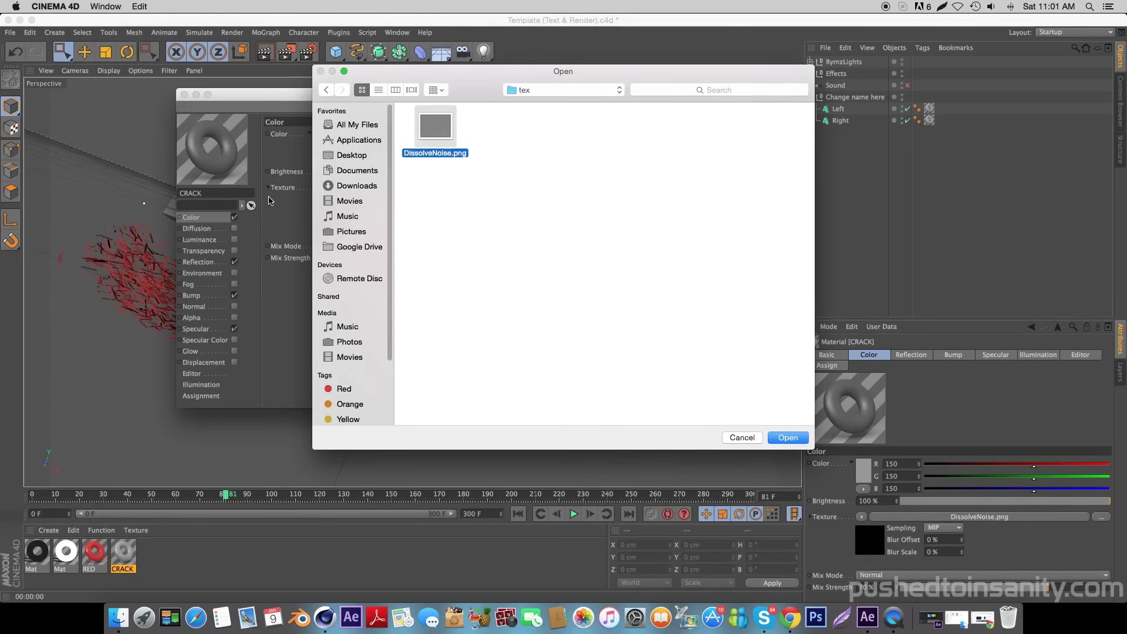
click(792, 437)
click(590, 216)
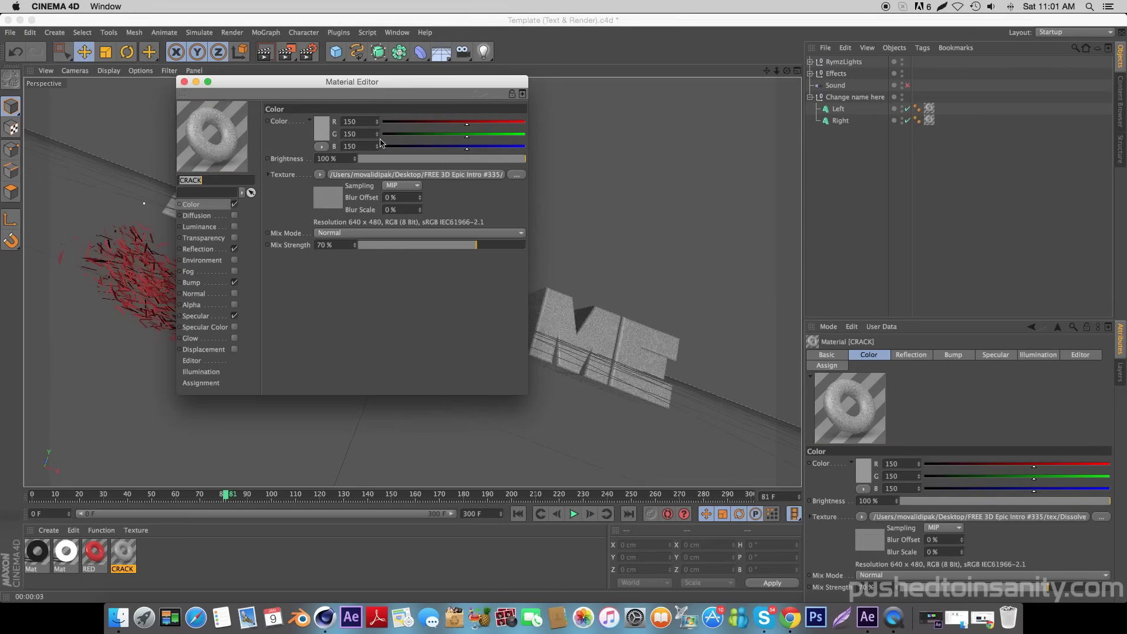
Load DissolveNoise.png as the Reflection texture without copying it to the project
click(197, 249)
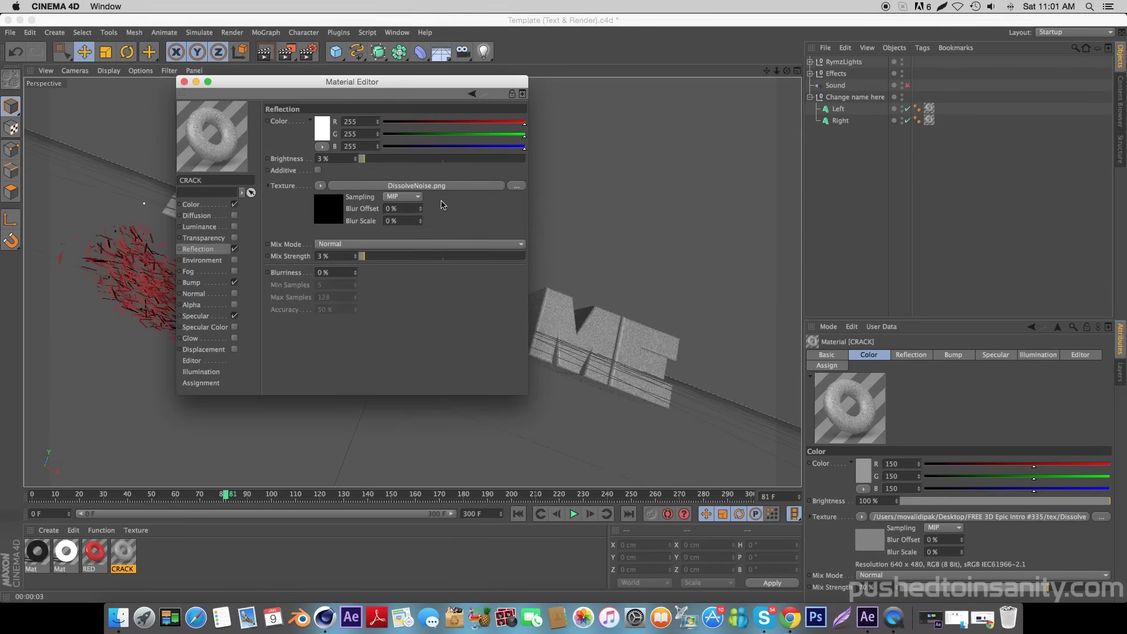
click(518, 188)
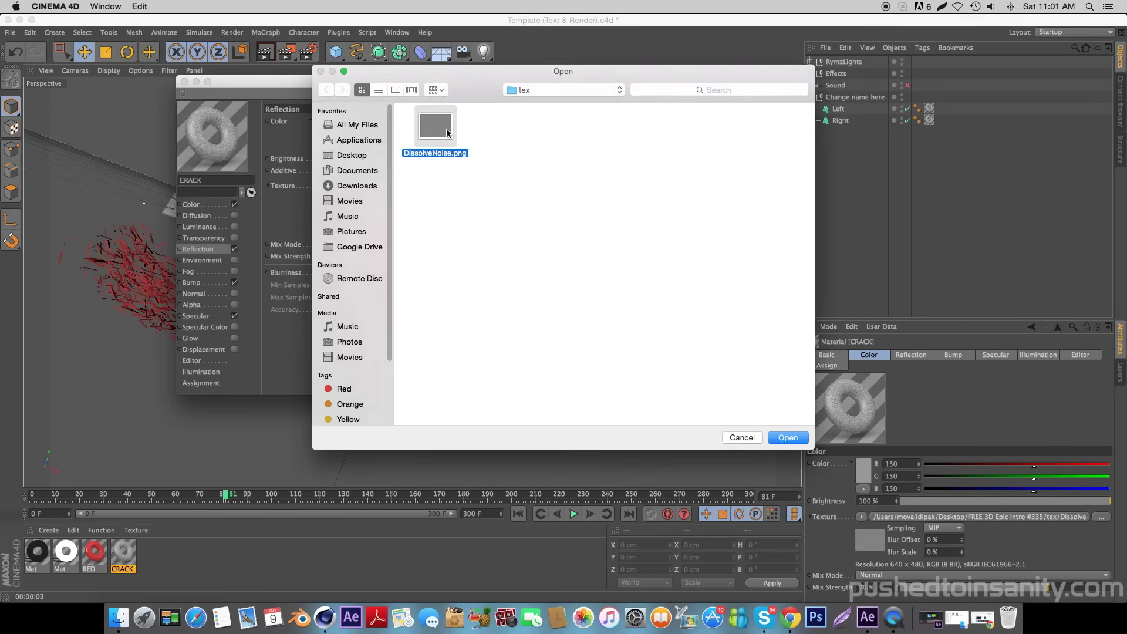
click(805, 442)
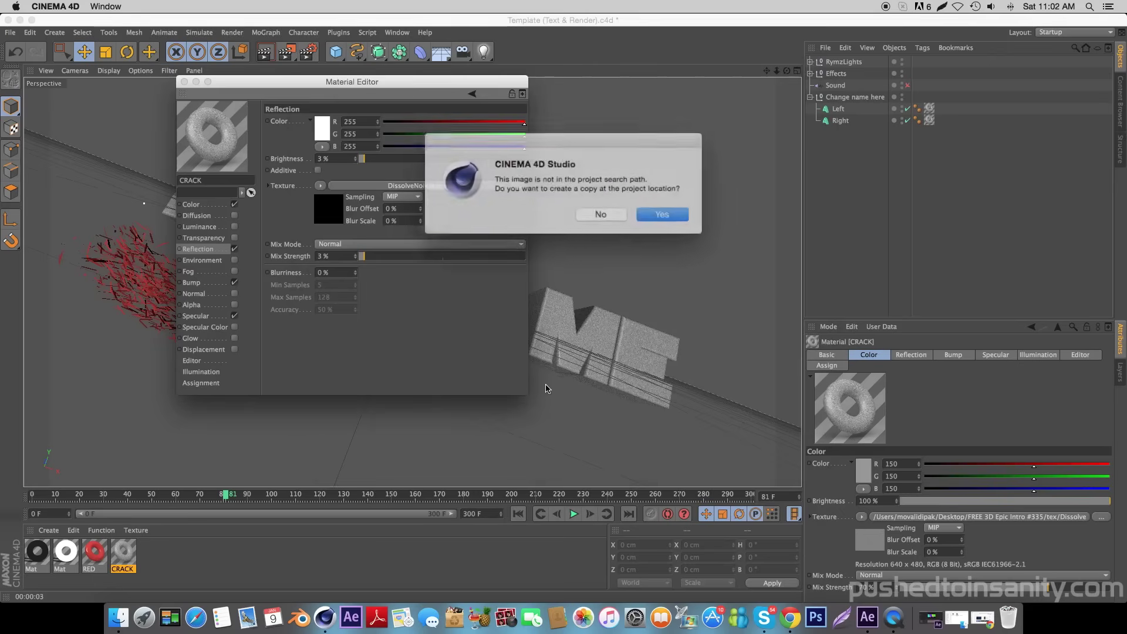
click(597, 210)
Load DissolveNoise.png as the Bump texture, close the Material Editor, and render the viewport
click(192, 282)
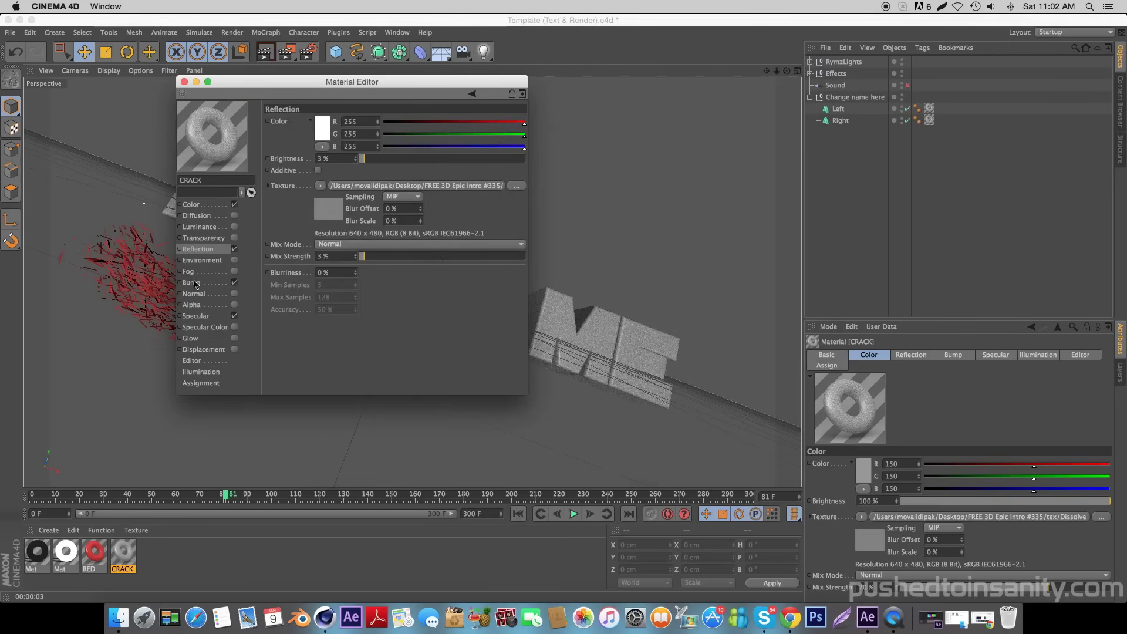
click(518, 148)
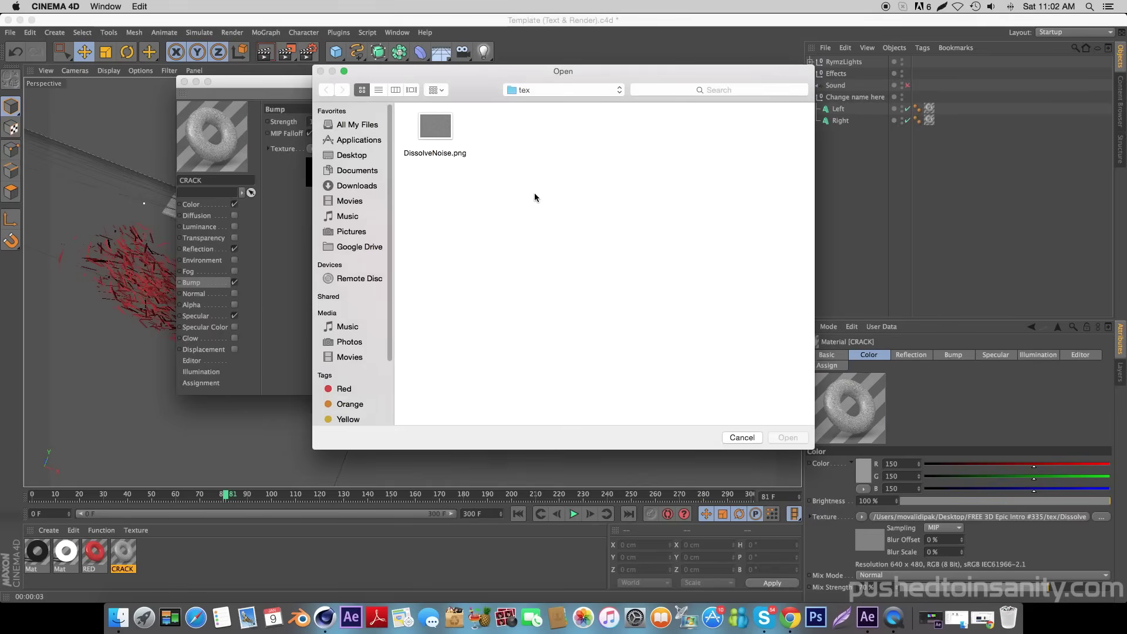
click(788, 438)
click(595, 212)
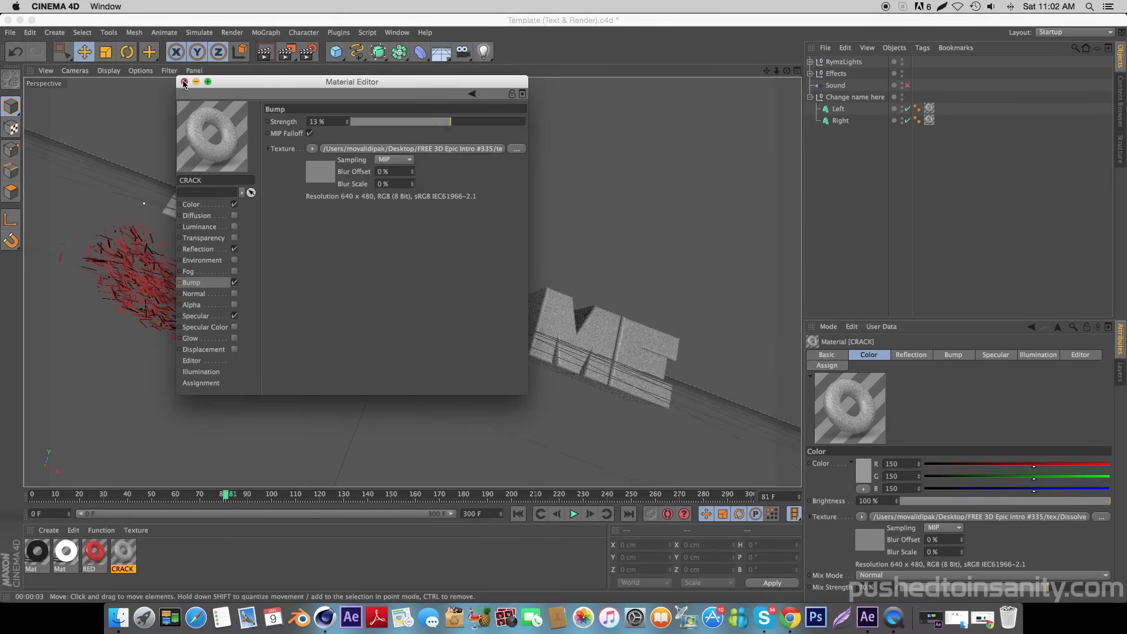
click(184, 82)
click(260, 54)
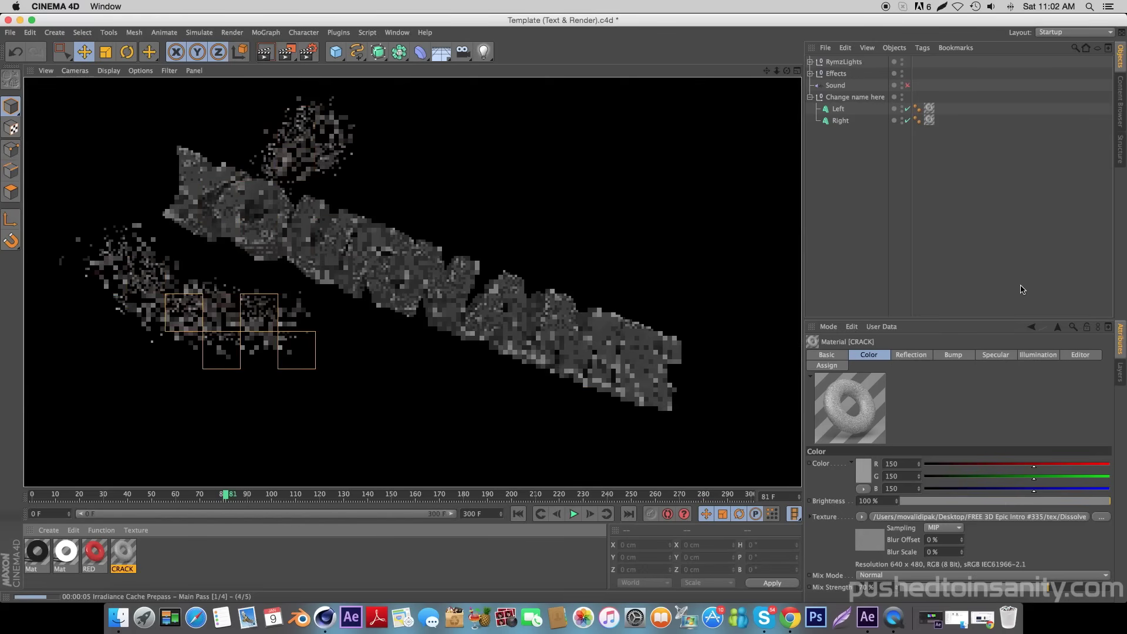
Clear the viewport render and move the playhead to frame 165
click(143, 493)
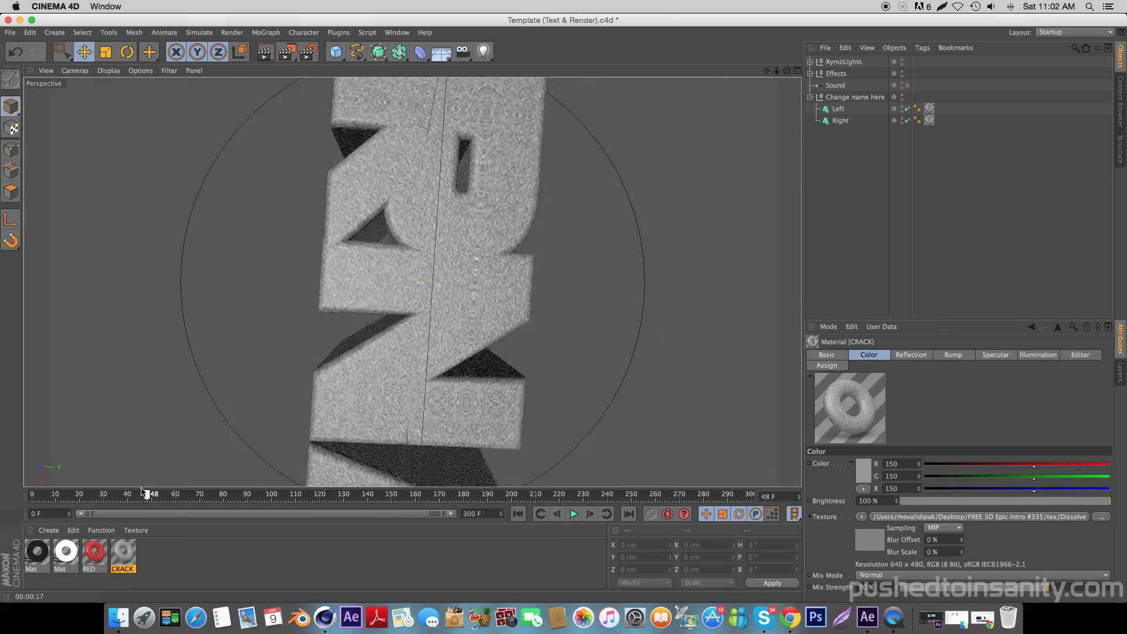
drag(143, 492, 427, 493)
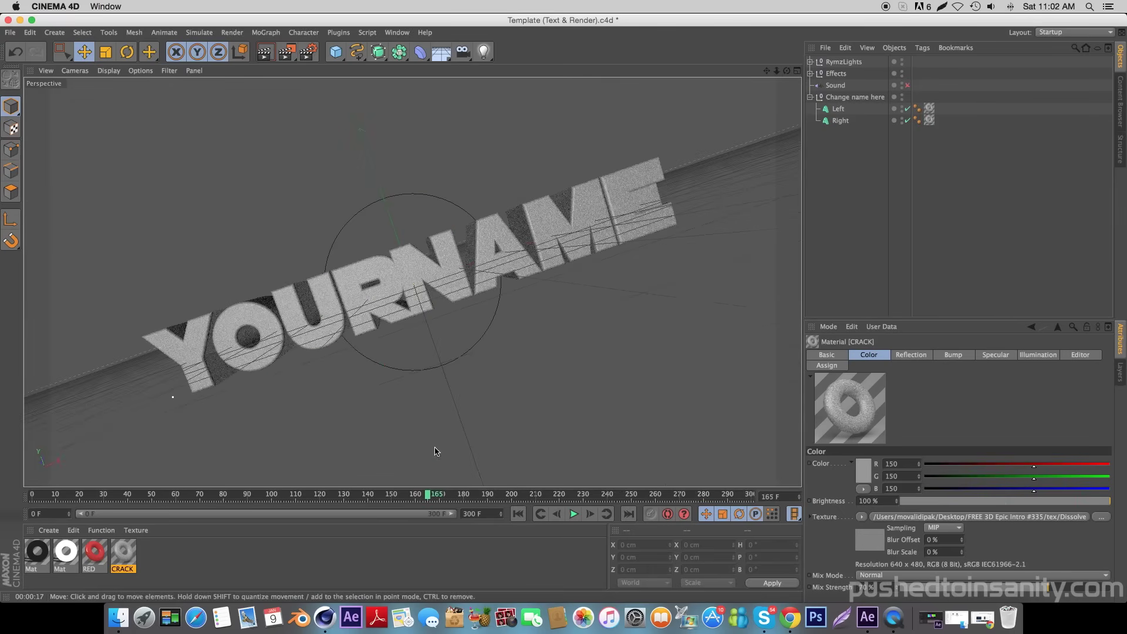
Change the Left MoText's YOUR to PUSHED
click(841, 120)
shift+click(838, 109)
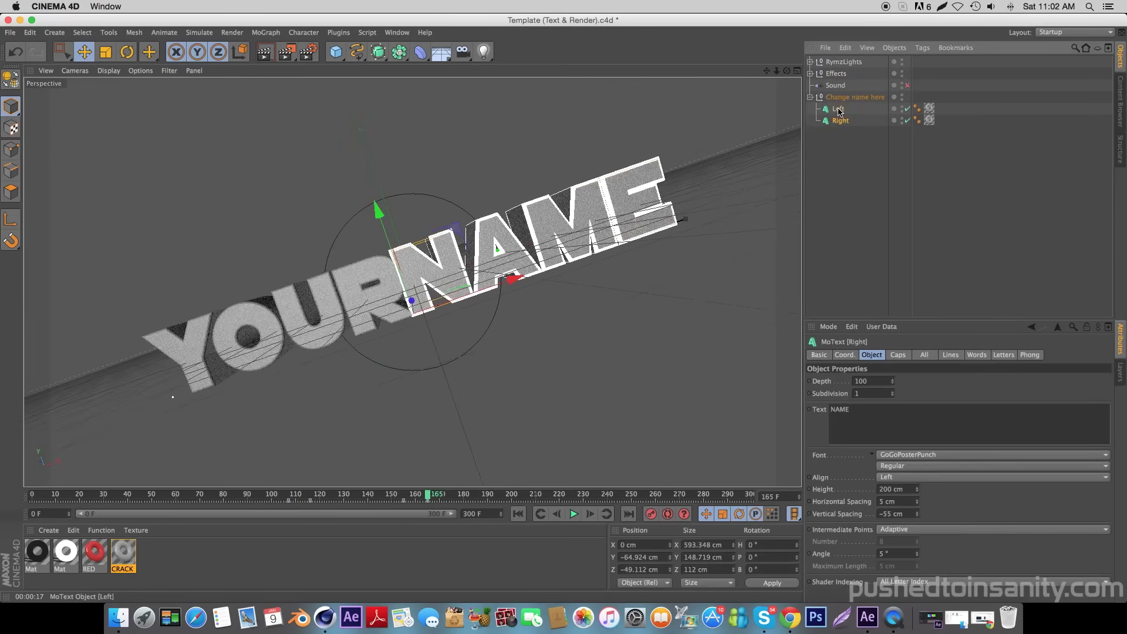
click(860, 178)
click(840, 120)
click(838, 109)
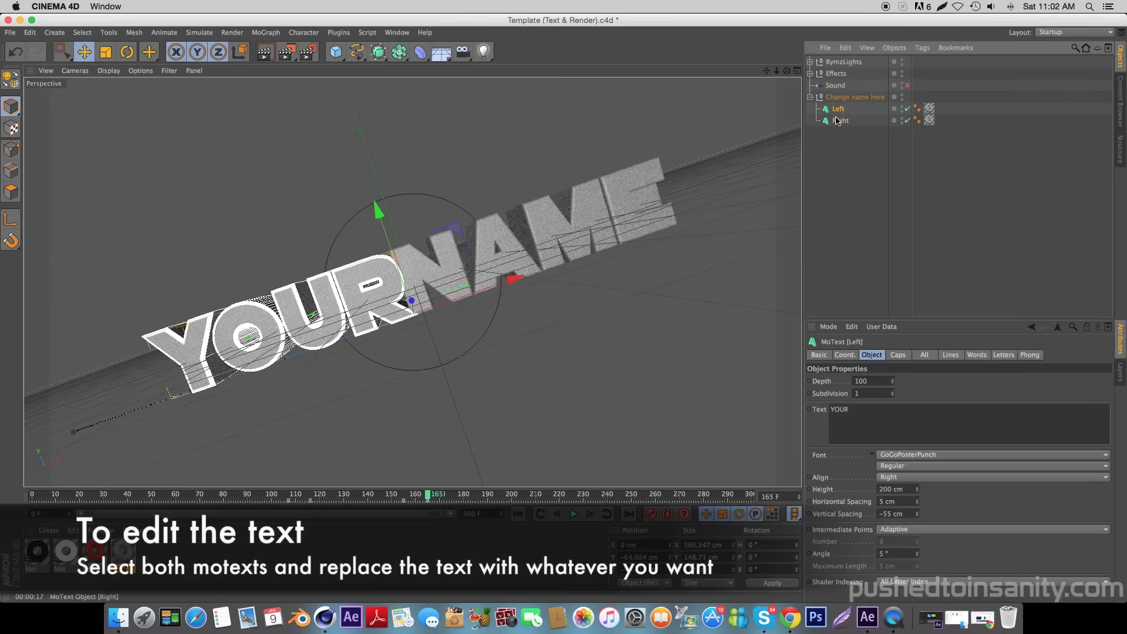
double_click(879, 441)
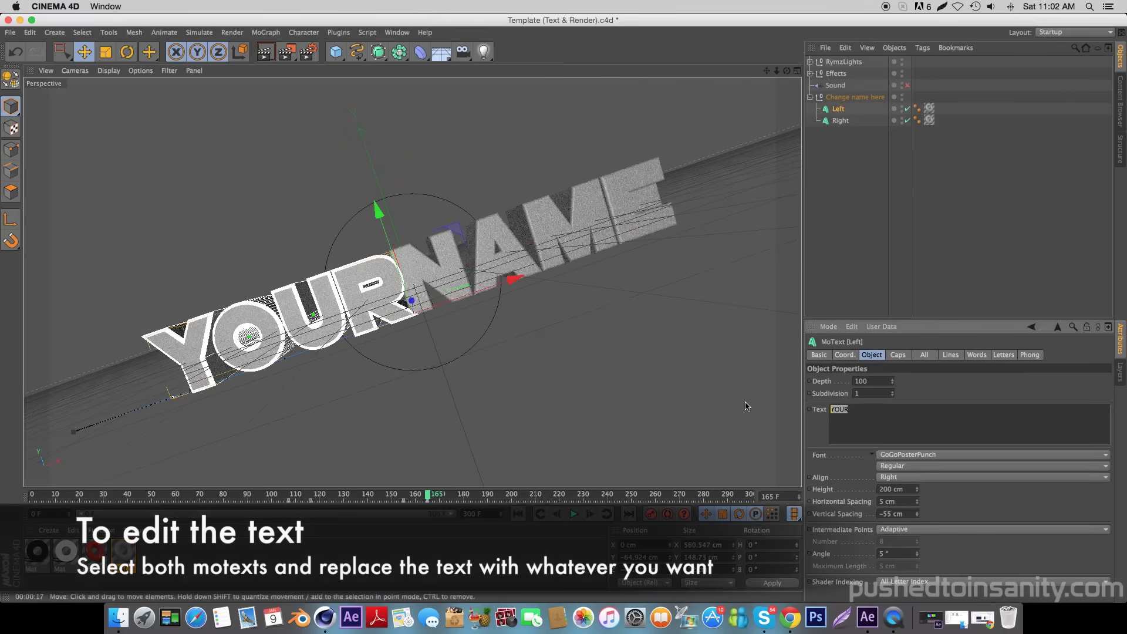
text(PUSHED)
Change the Right MoText's NAME to TOINSANITY and set both heights to 133 cm
click(836, 120)
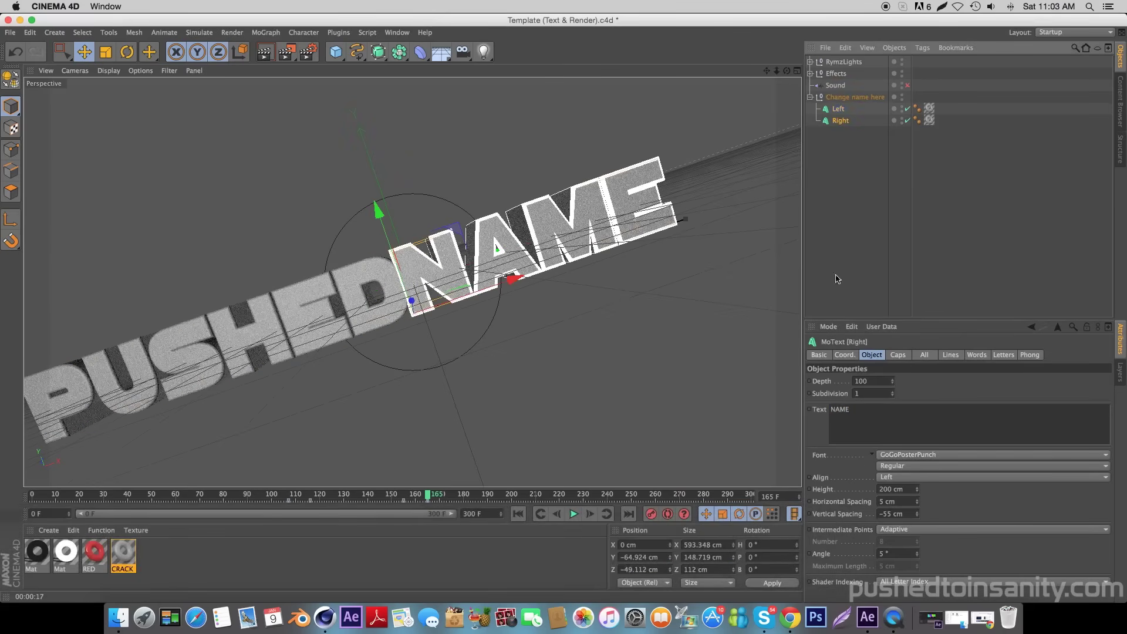
double_click(873, 406)
text(TOINSANITY)
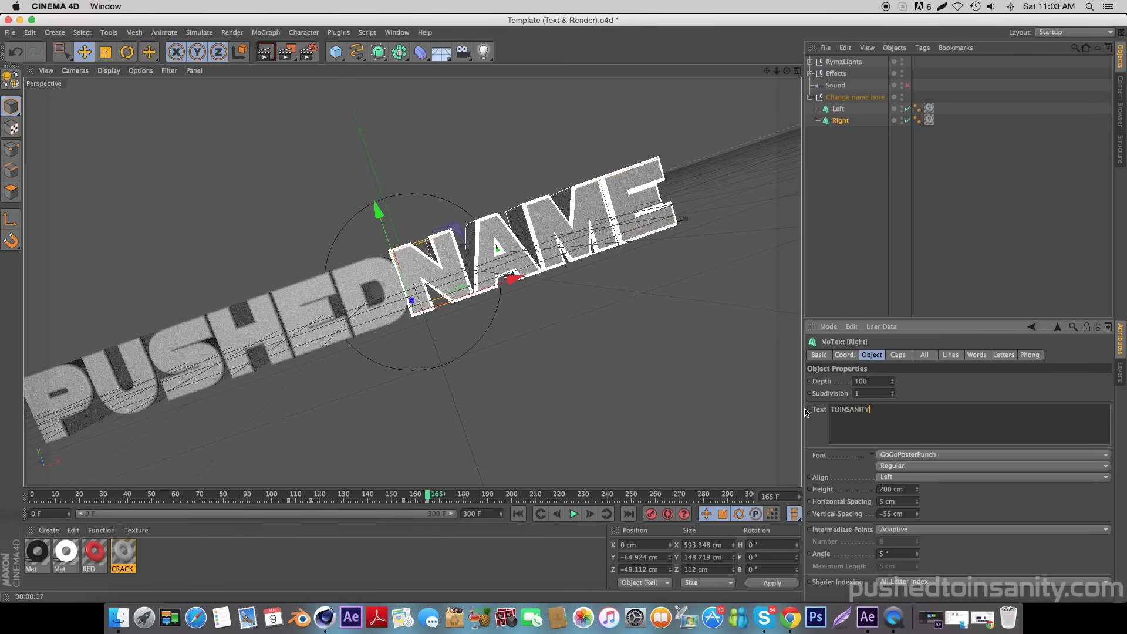
click(806, 413)
shift+click(838, 108)
drag(918, 489, 918, 531)
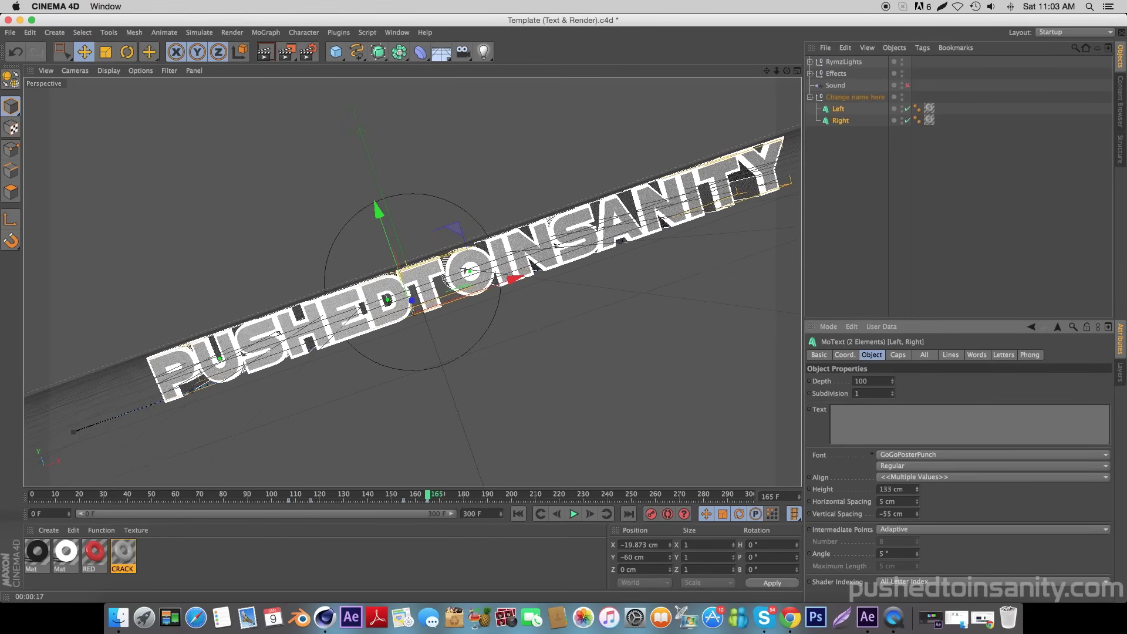
Scrub back through the frames where the PUSHEDTOINSANITY text shatters apart
drag(427, 495, 223, 495)
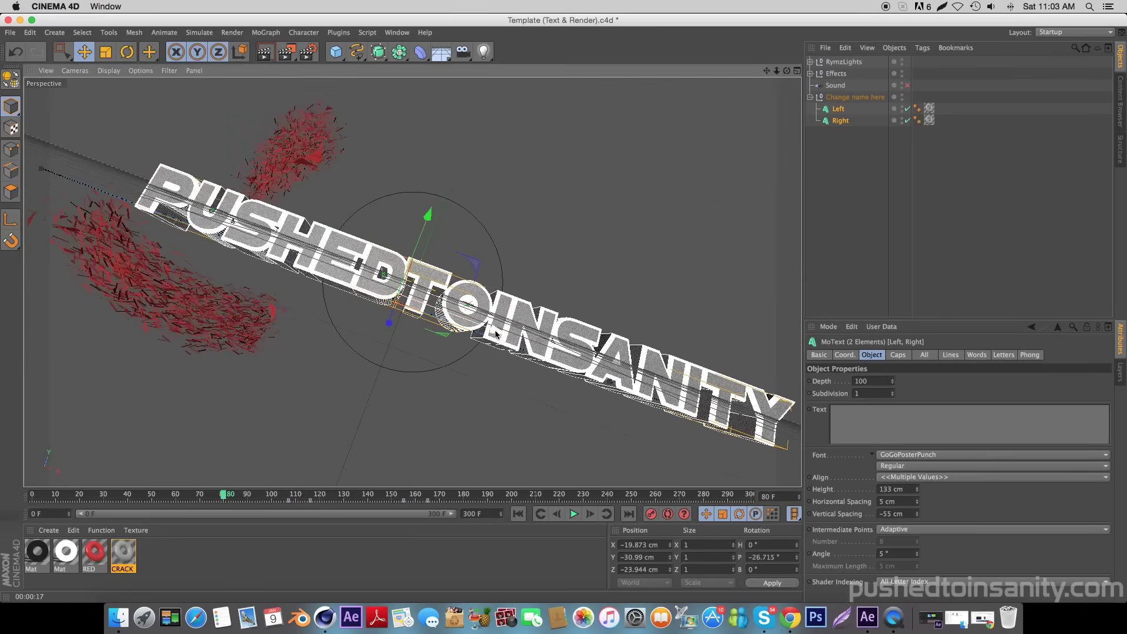
drag(234, 499, 247, 415)
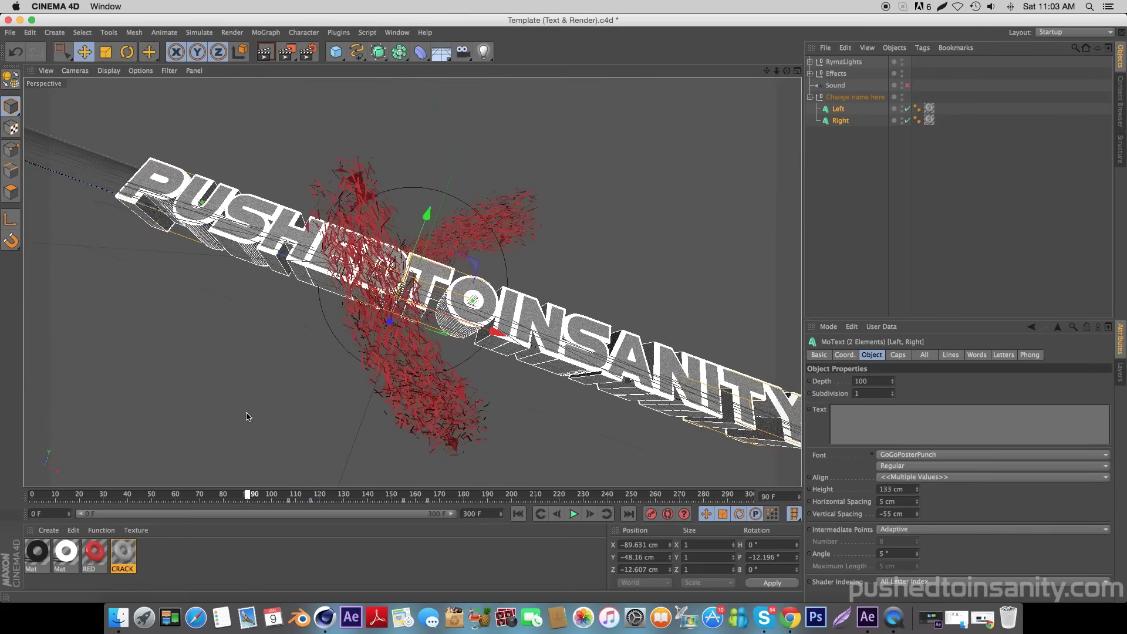
click(841, 121)
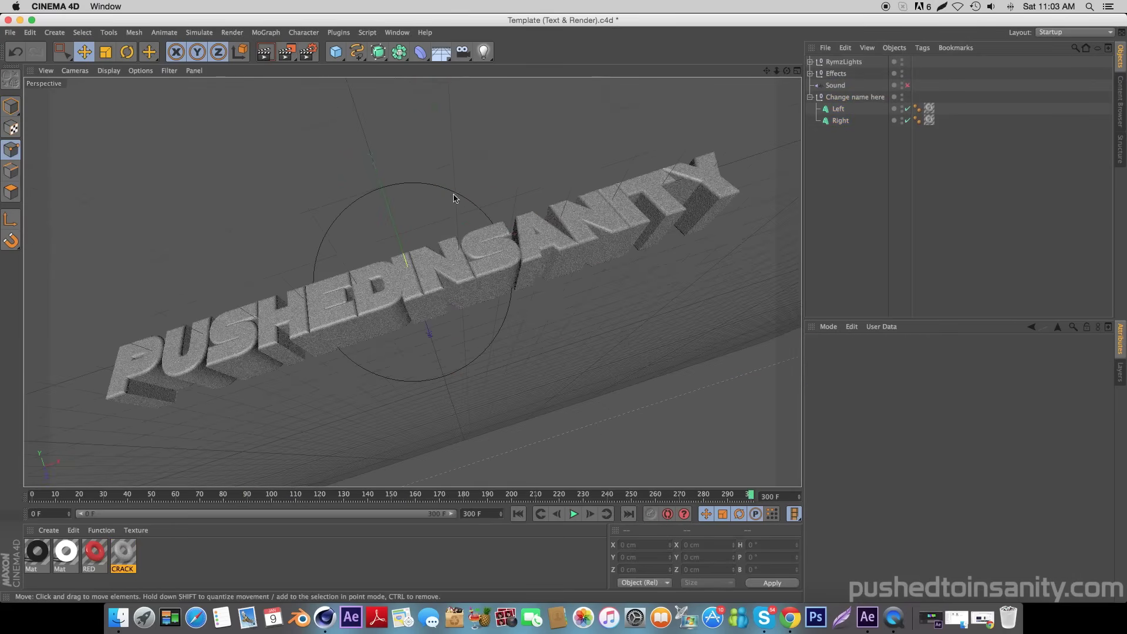
Save rendered frames as 'intro' in FREE 3D Epic Intro #335/Render in here, then render to Picture Viewer
click(308, 51)
click(93, 71)
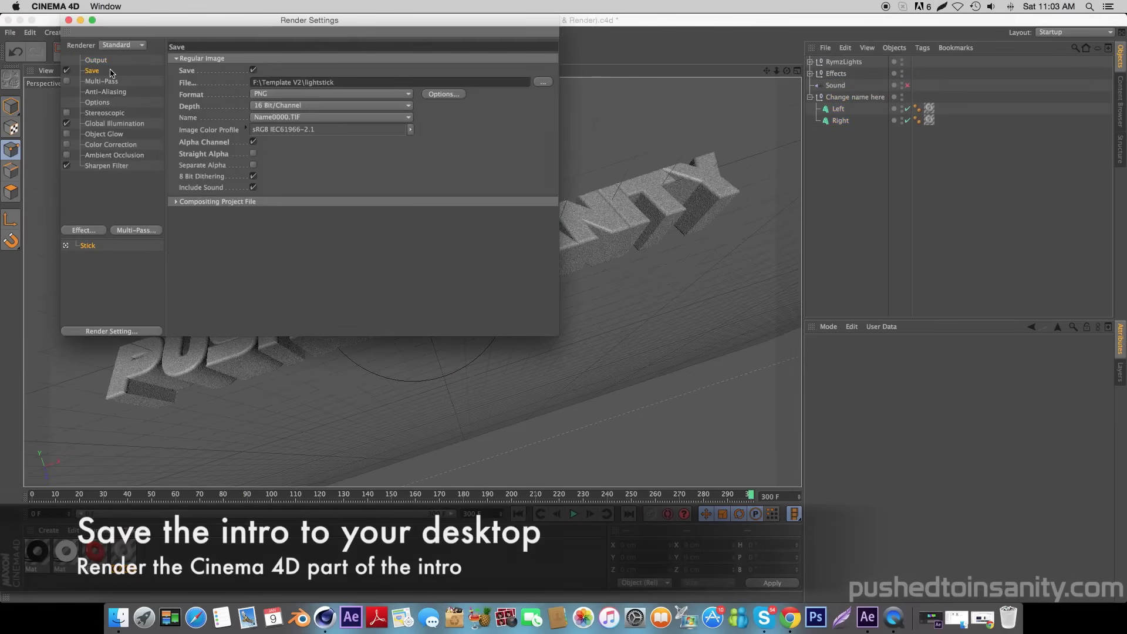
click(535, 83)
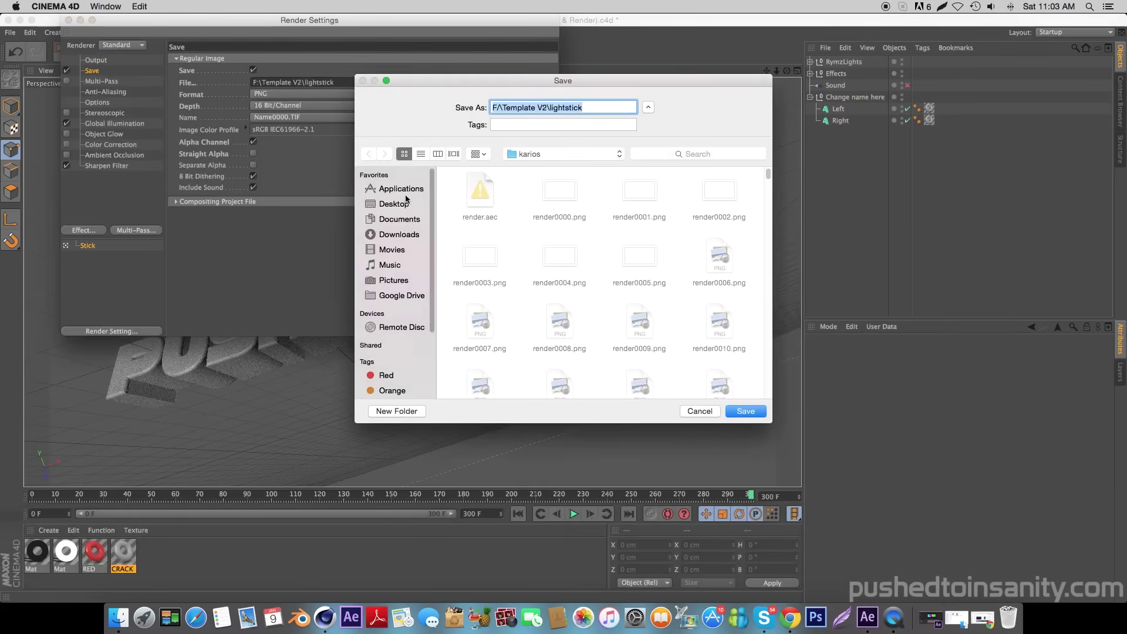
click(393, 203)
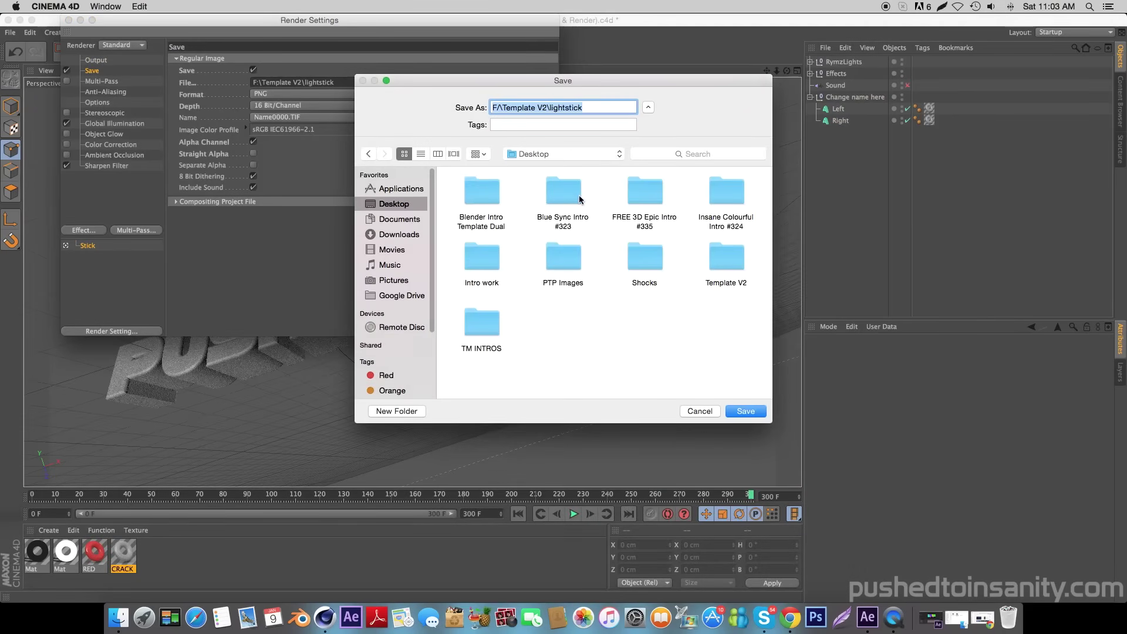
double_click(645, 194)
double_click(726, 192)
triple_click(599, 108)
text(intro)
key(Return)
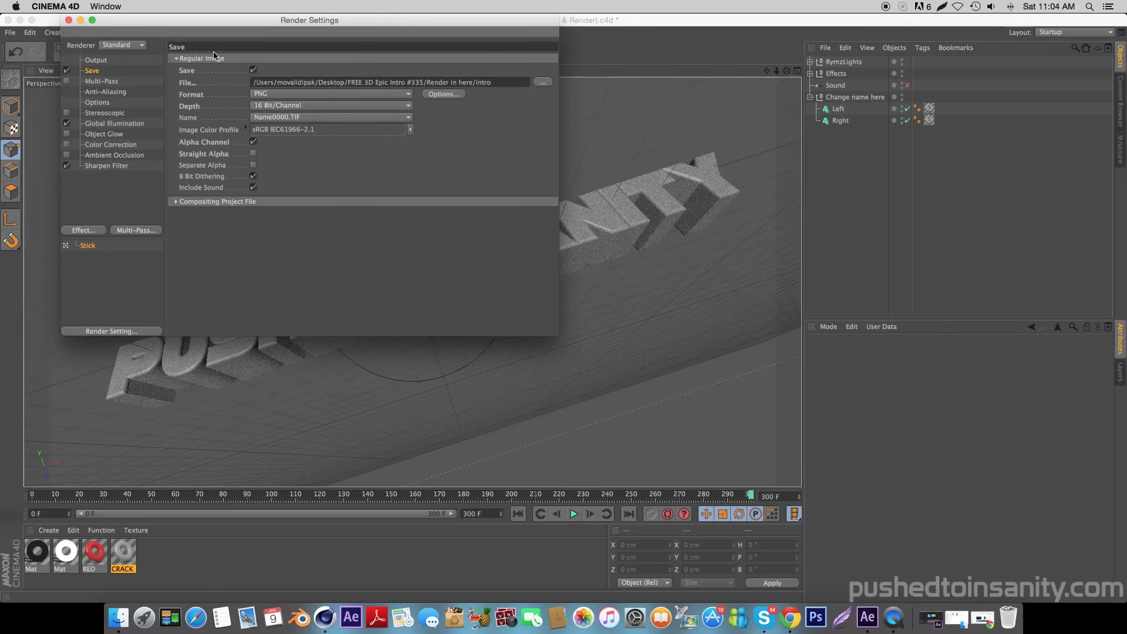
click(68, 20)
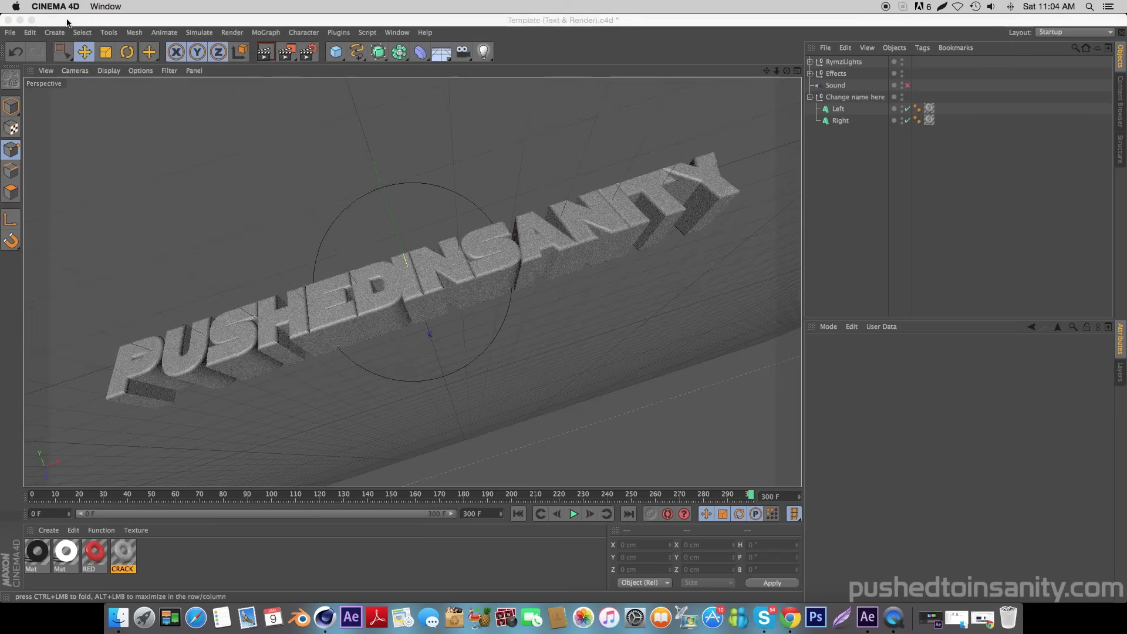
click(287, 52)
Preview Background.mp4 in the AE folder and open Template.aep in After Effects
drag(598, 124, 595, 126)
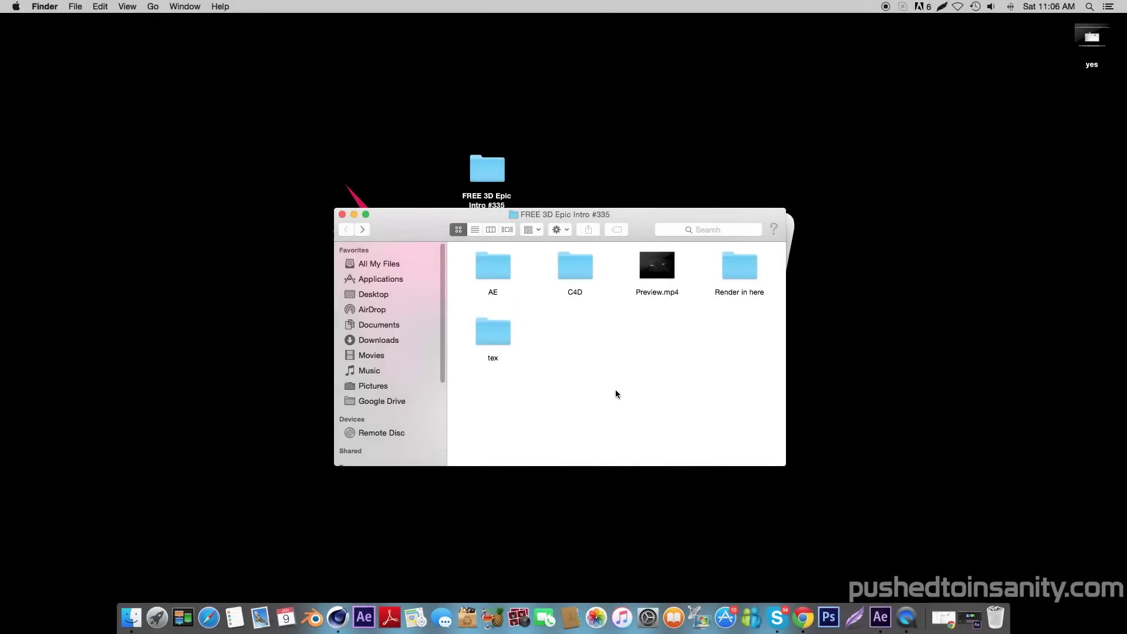
double_click(493, 274)
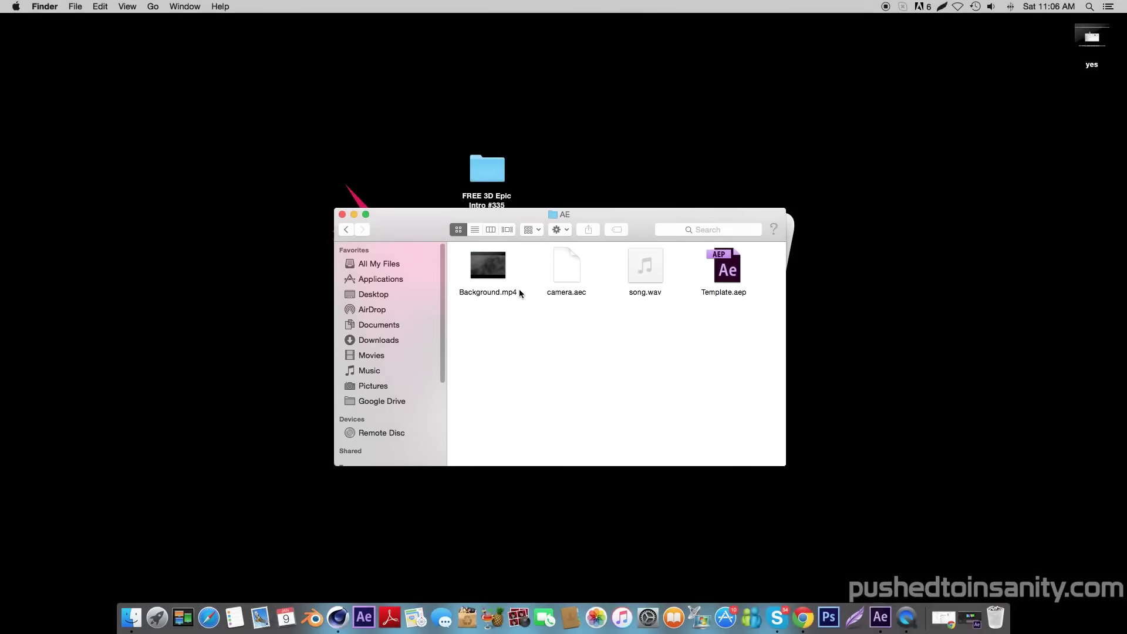
click(500, 276)
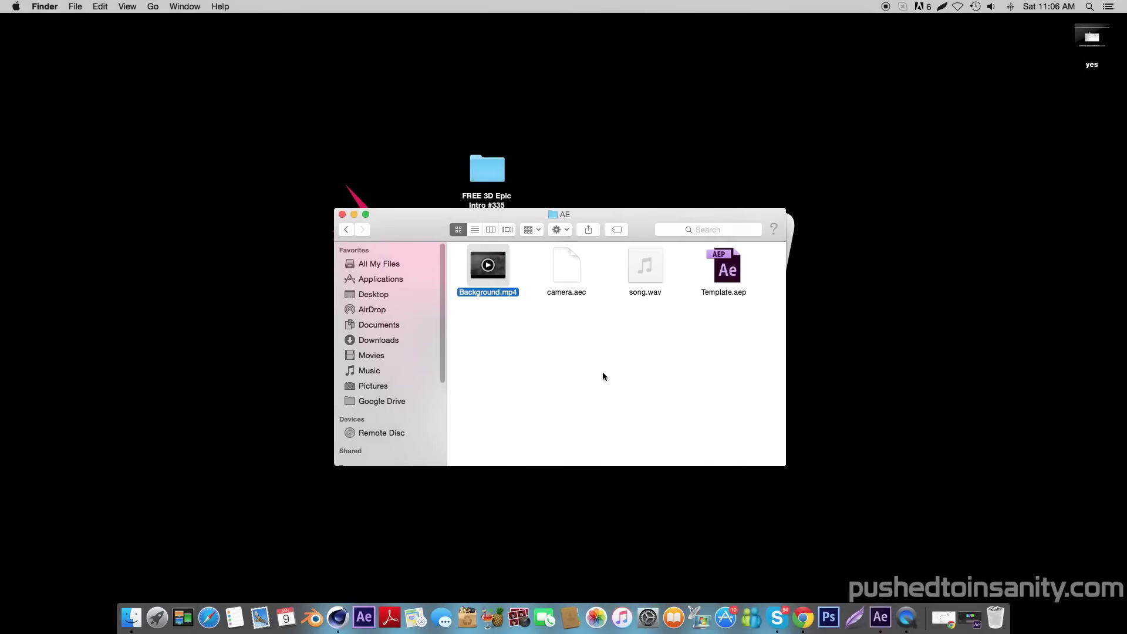
click(487, 264)
click(723, 309)
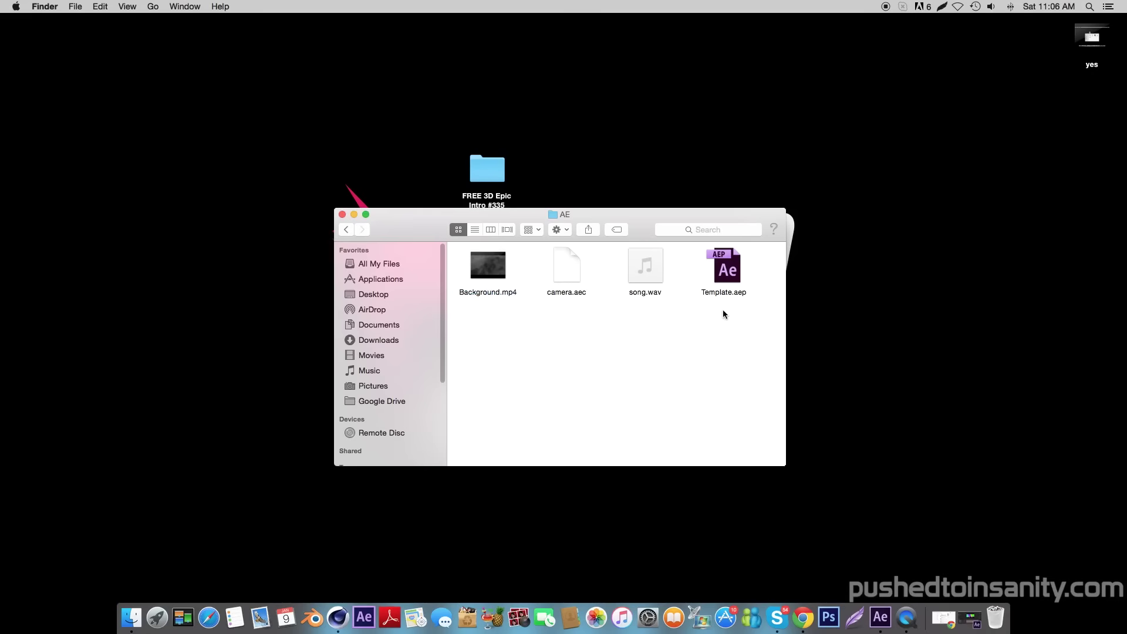
double_click(729, 281)
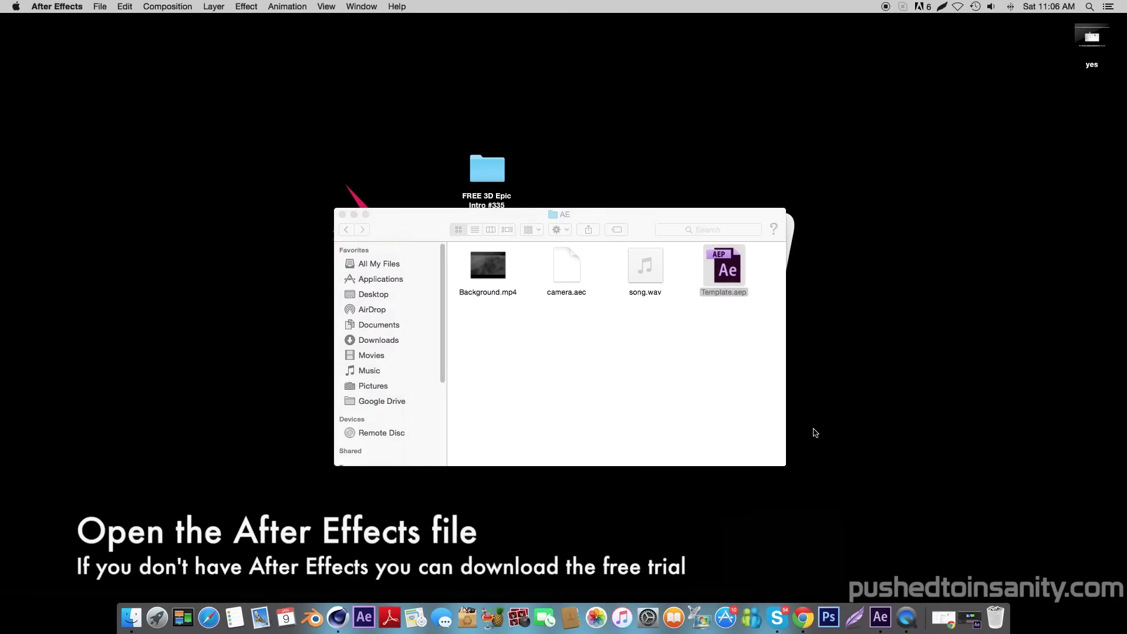
Dismiss the save prompt, restore After Effects, and select the song footage
click(568, 329)
click(726, 398)
click(963, 621)
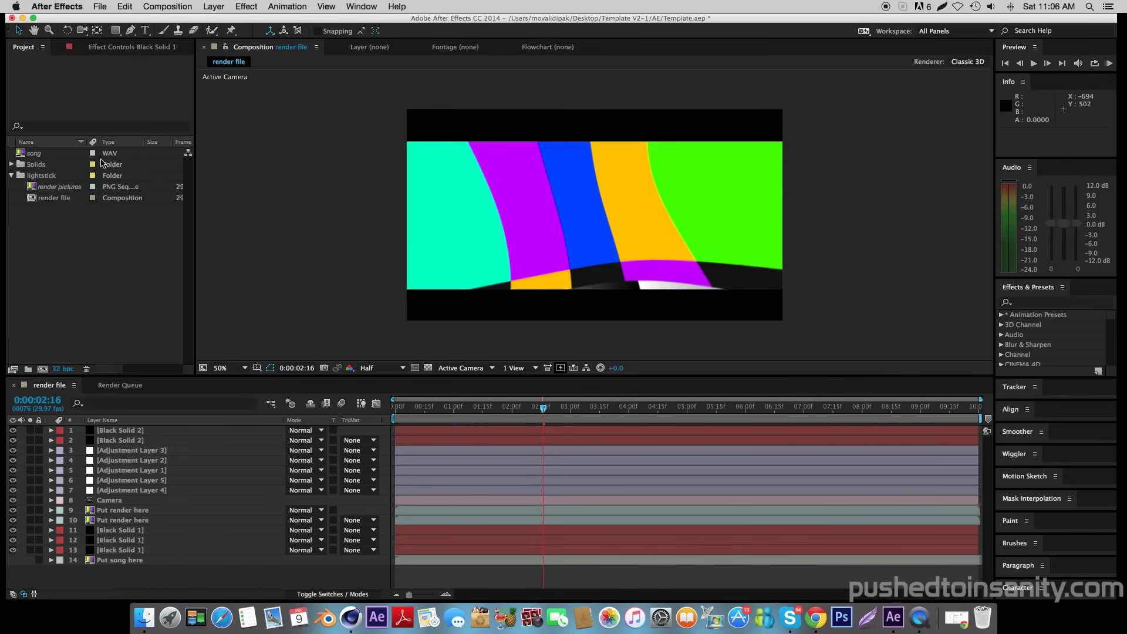
click(36, 154)
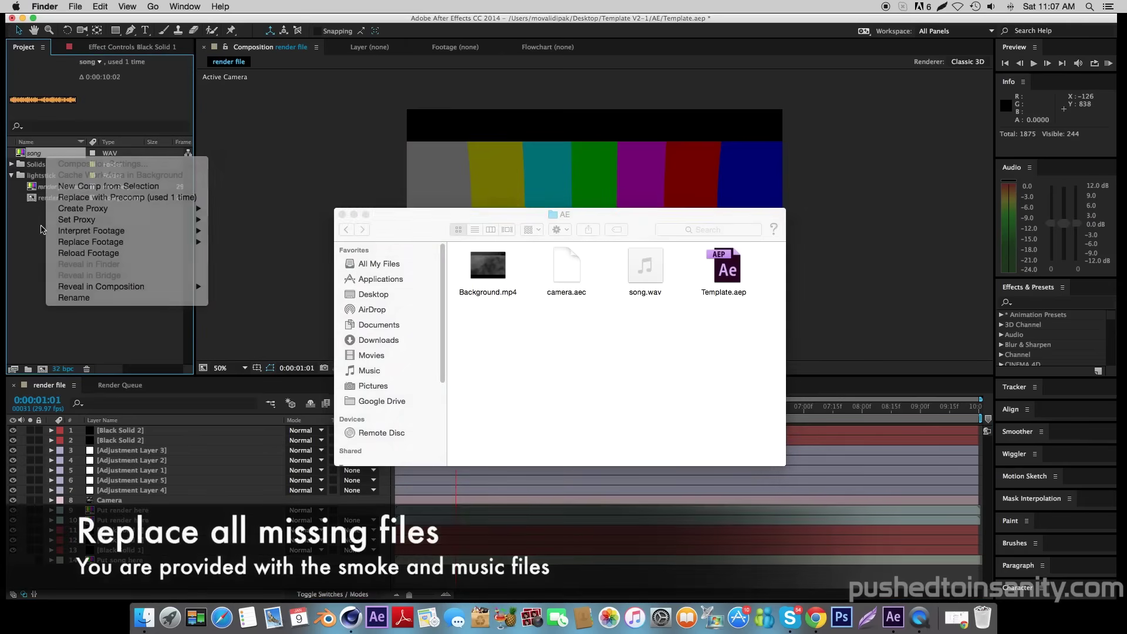
click(22, 237)
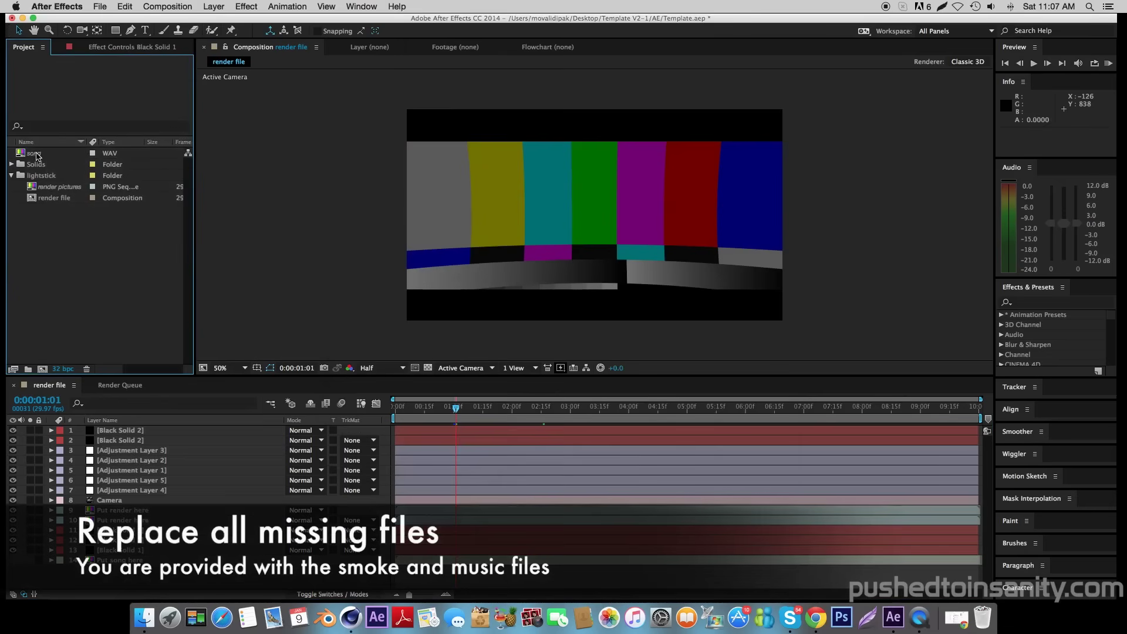
Replace the song footage with song.wav from FREE 3D Epic Intro #335/AE
right_click(35, 154)
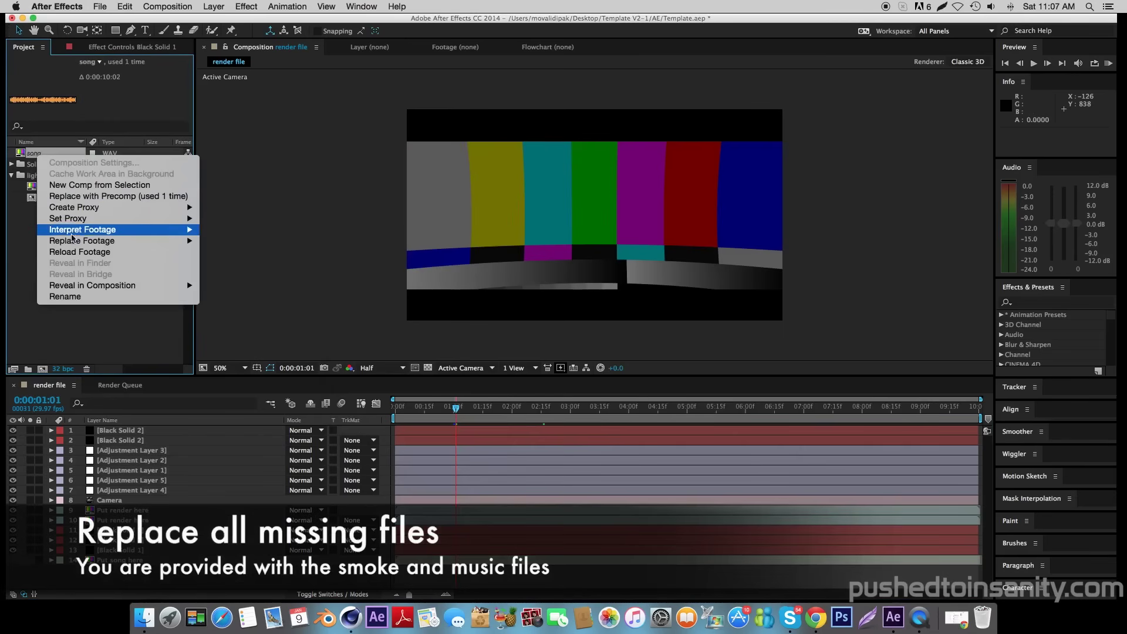
mouse_move(117, 241)
click(256, 241)
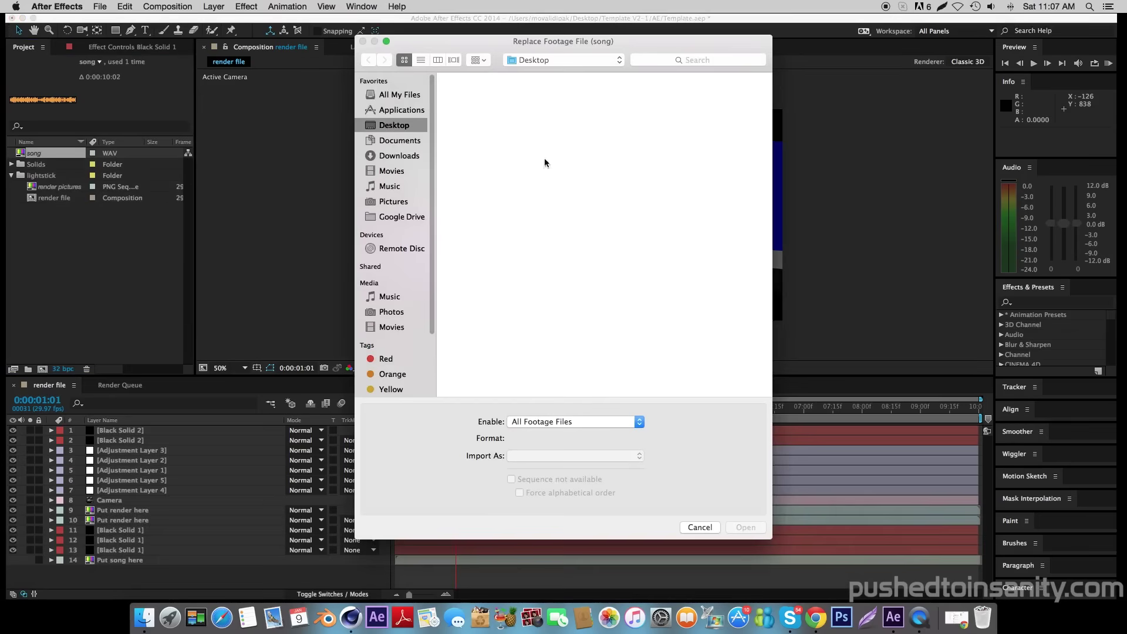
double_click(632, 110)
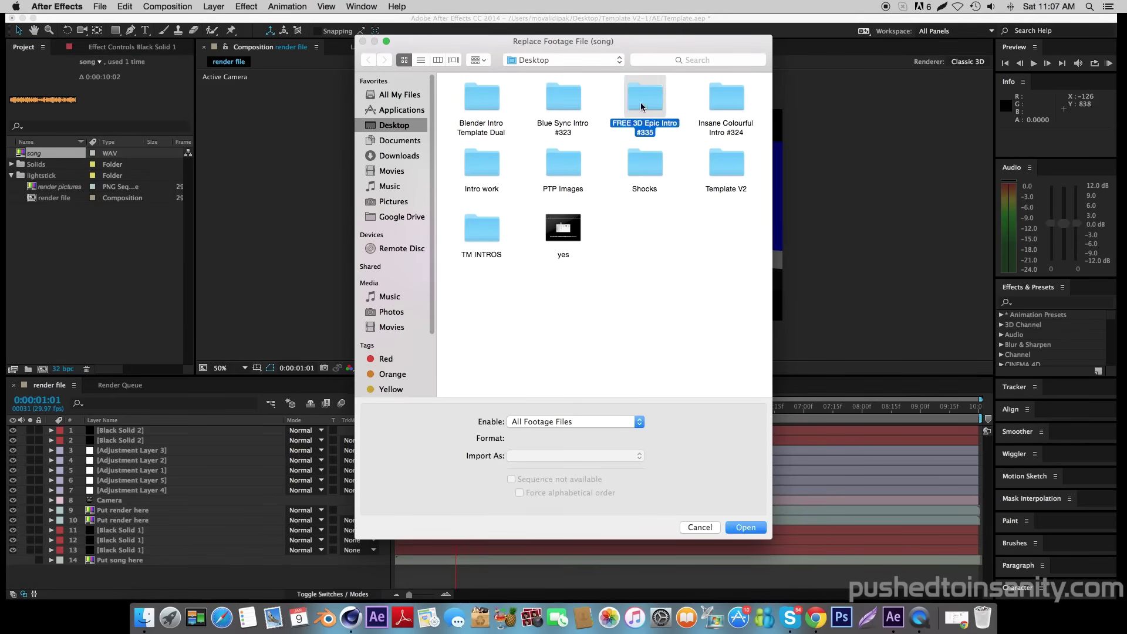
double_click(503, 104)
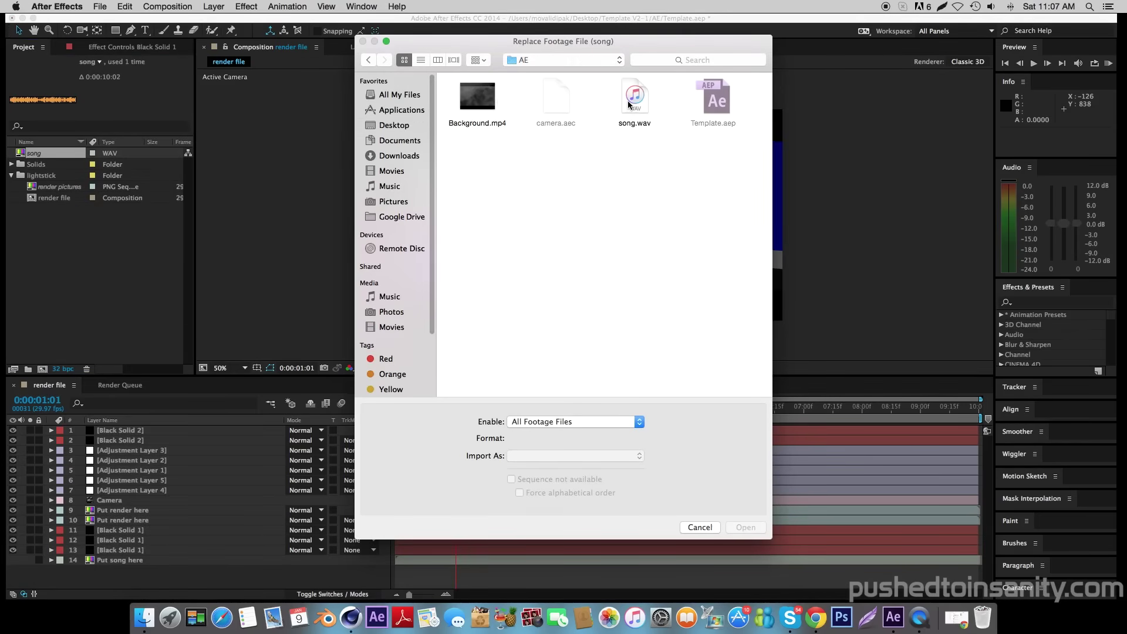
click(630, 105)
click(743, 526)
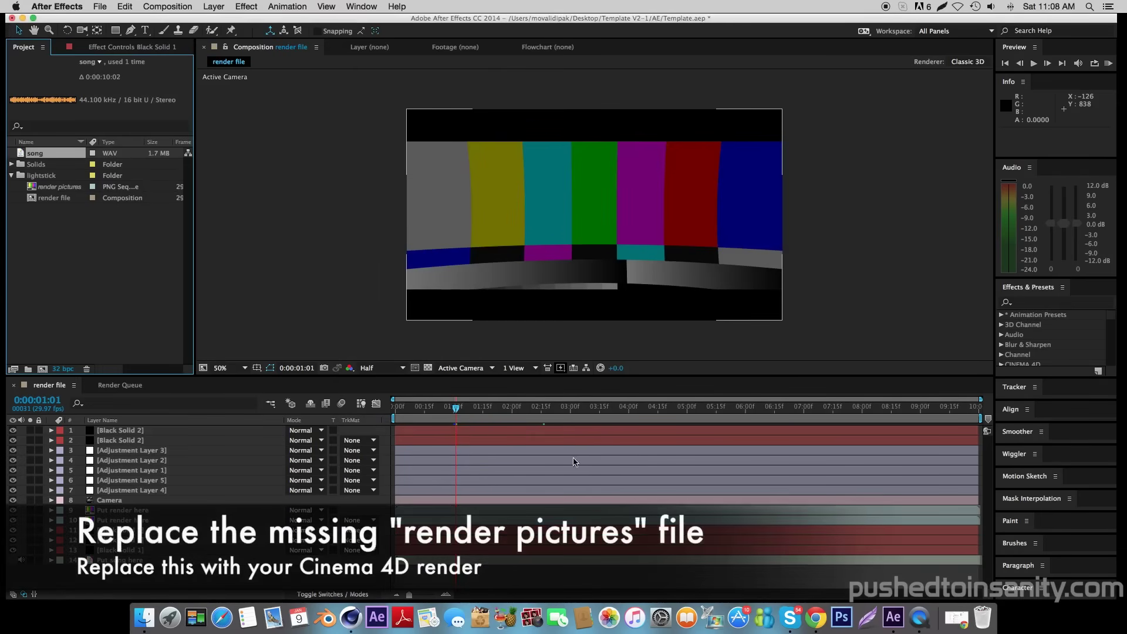
Relink render pictures to the intro0000.png PNG sequence in FREE 3D Epic Intro #335/Render in here
click(41, 186)
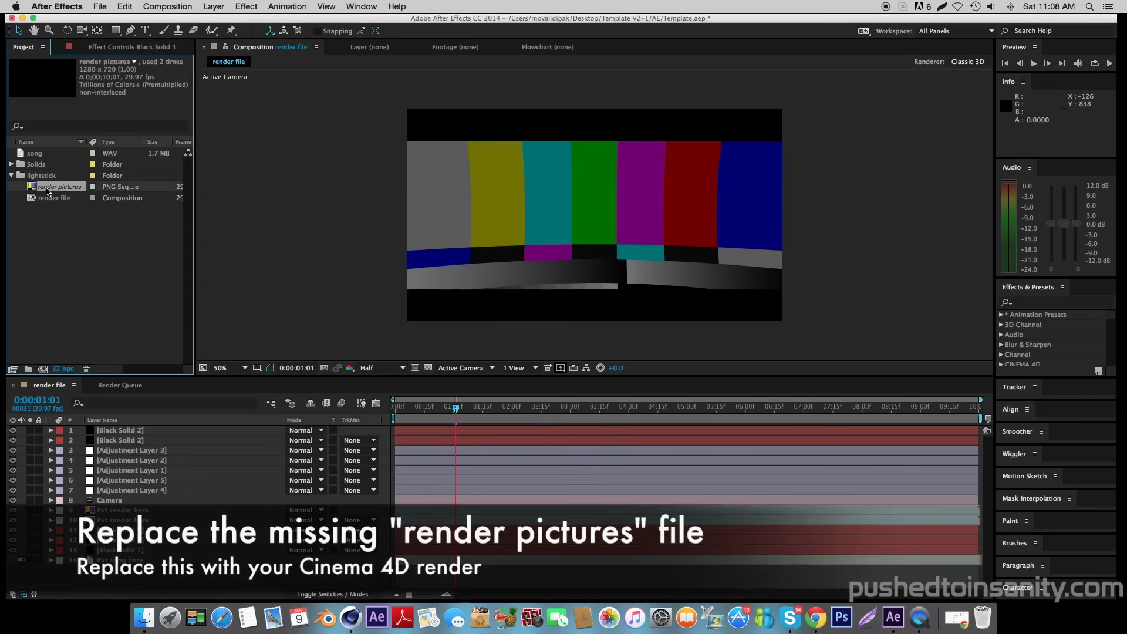
right_click(47, 189)
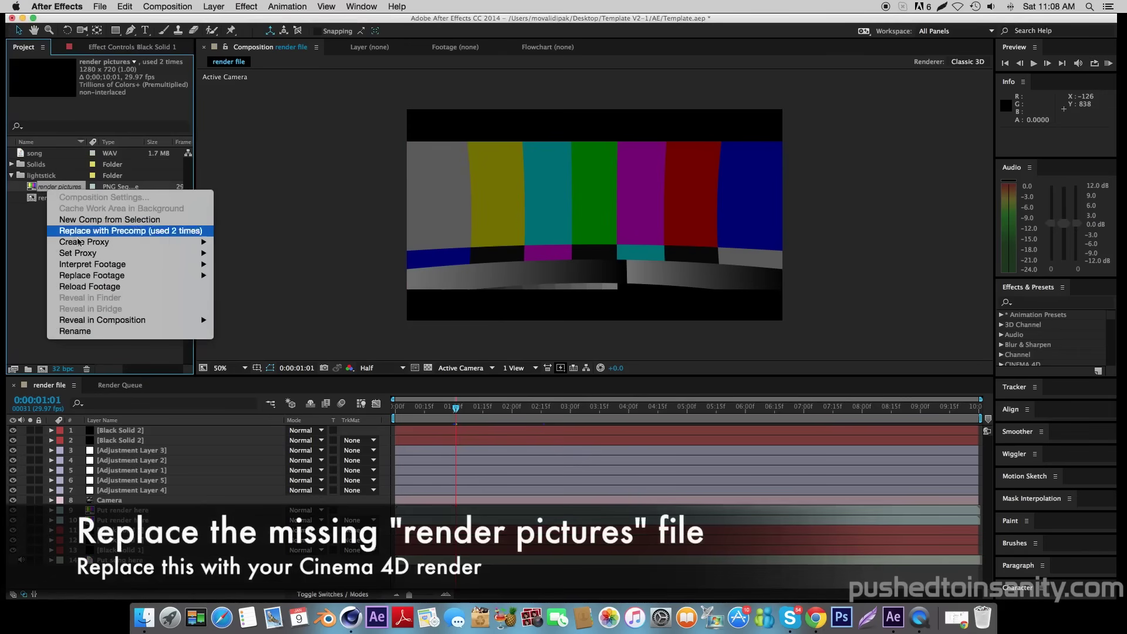
mouse_move(97, 275)
click(233, 276)
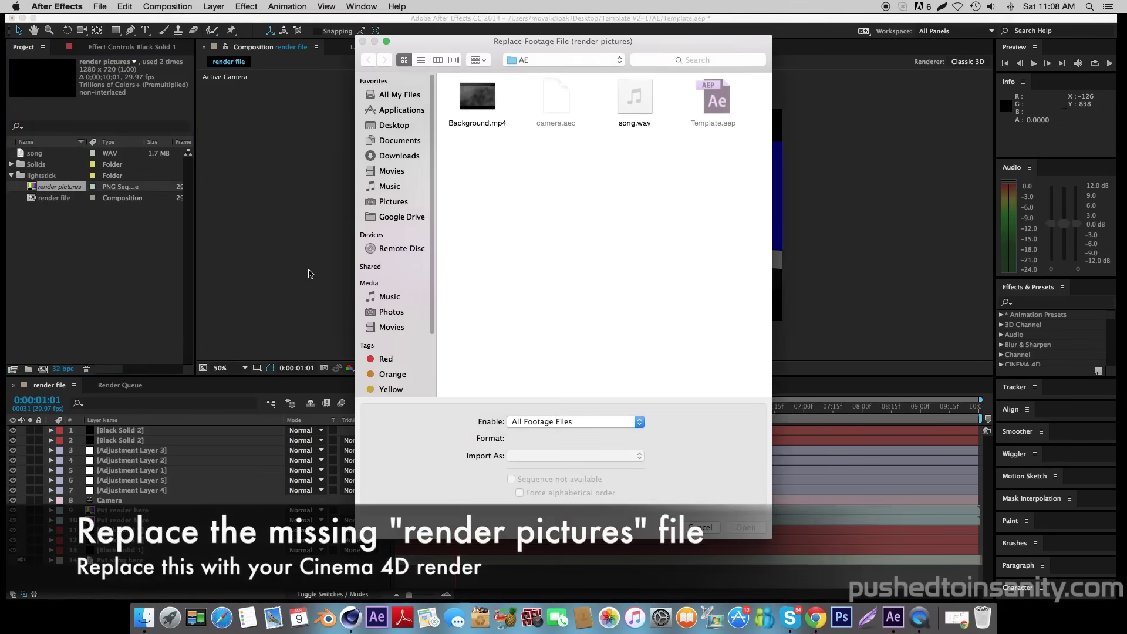
click(407, 128)
double_click(646, 101)
click(739, 106)
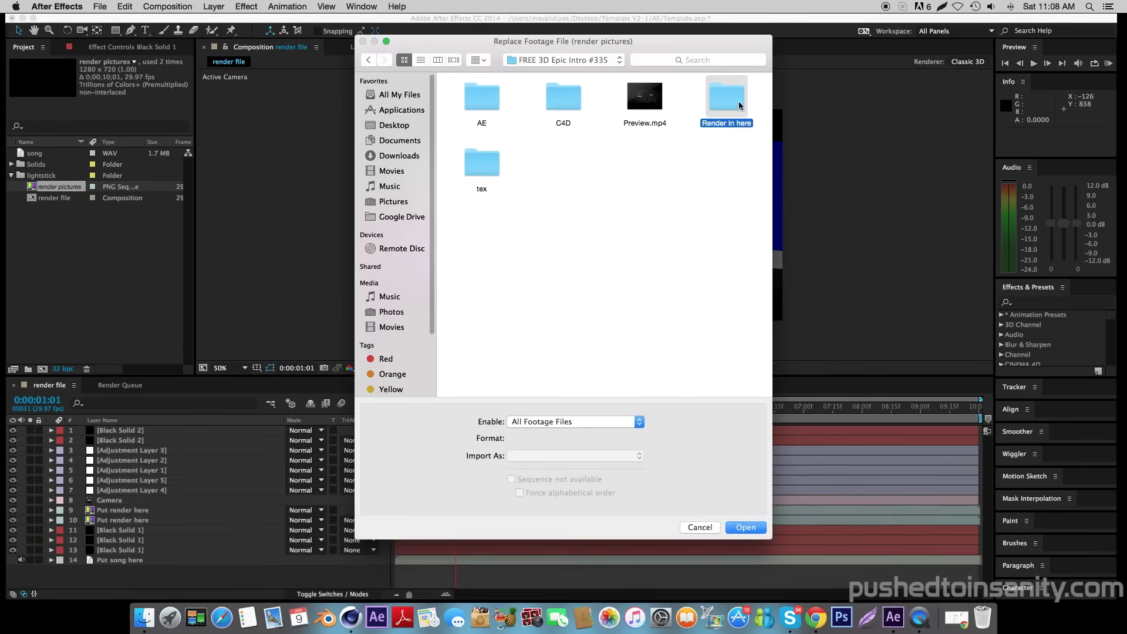
double_click(740, 106)
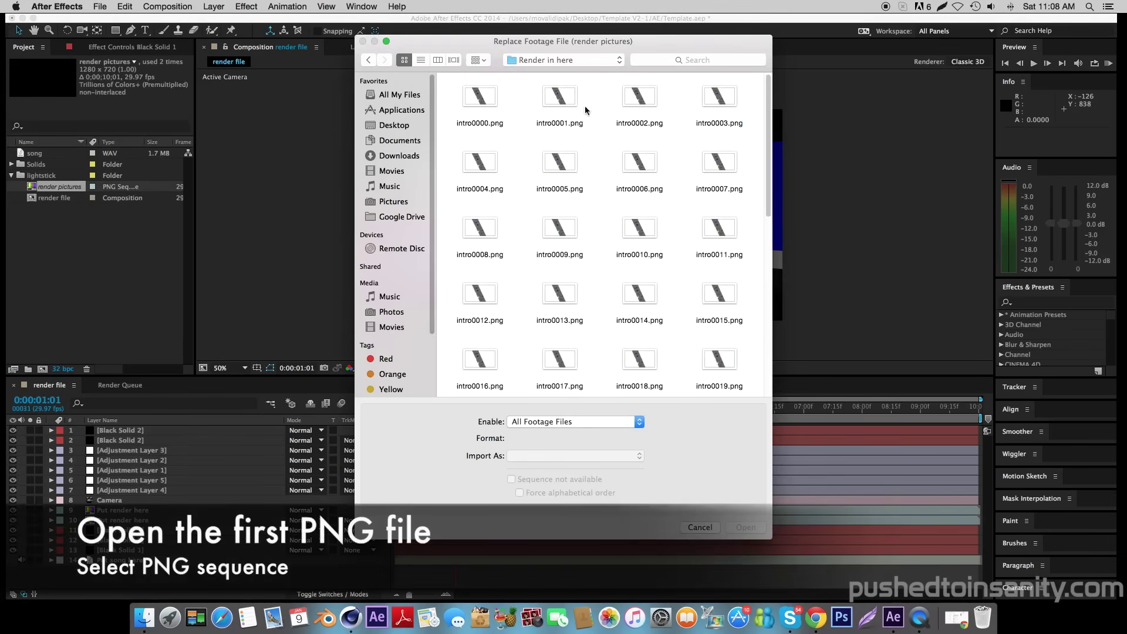
drag(717, 106, 505, 3)
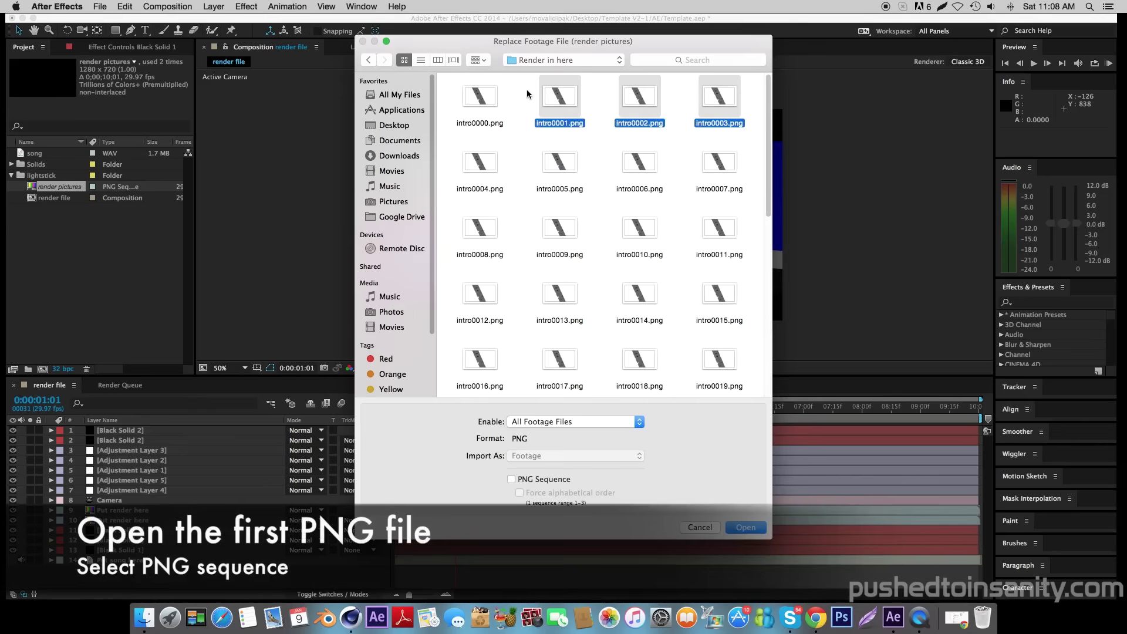
click(509, 94)
click(488, 95)
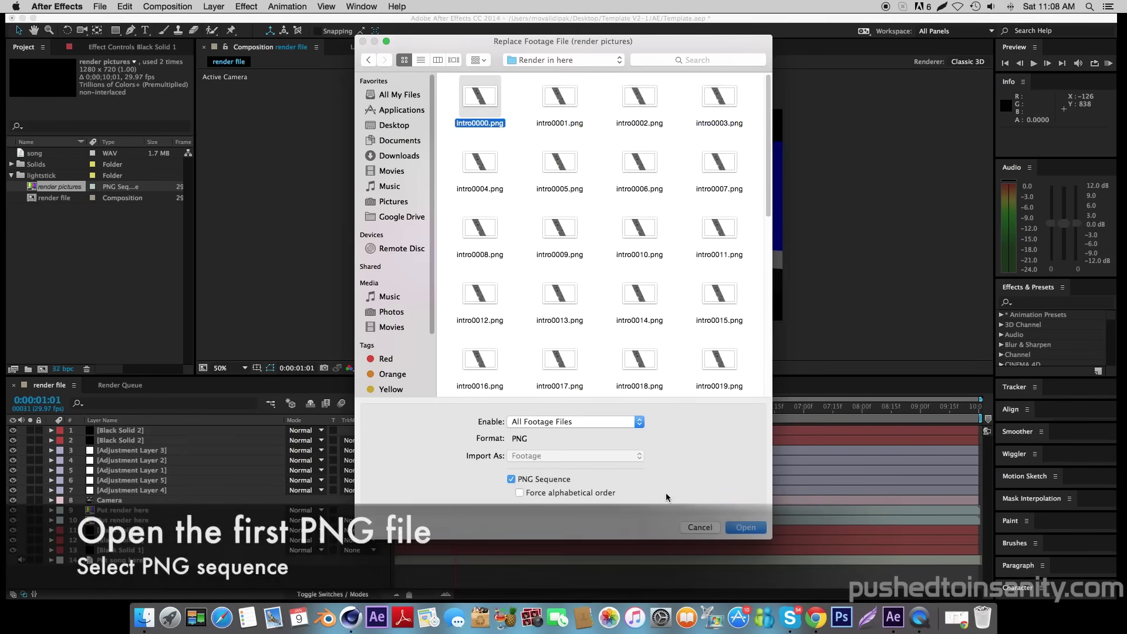
click(731, 528)
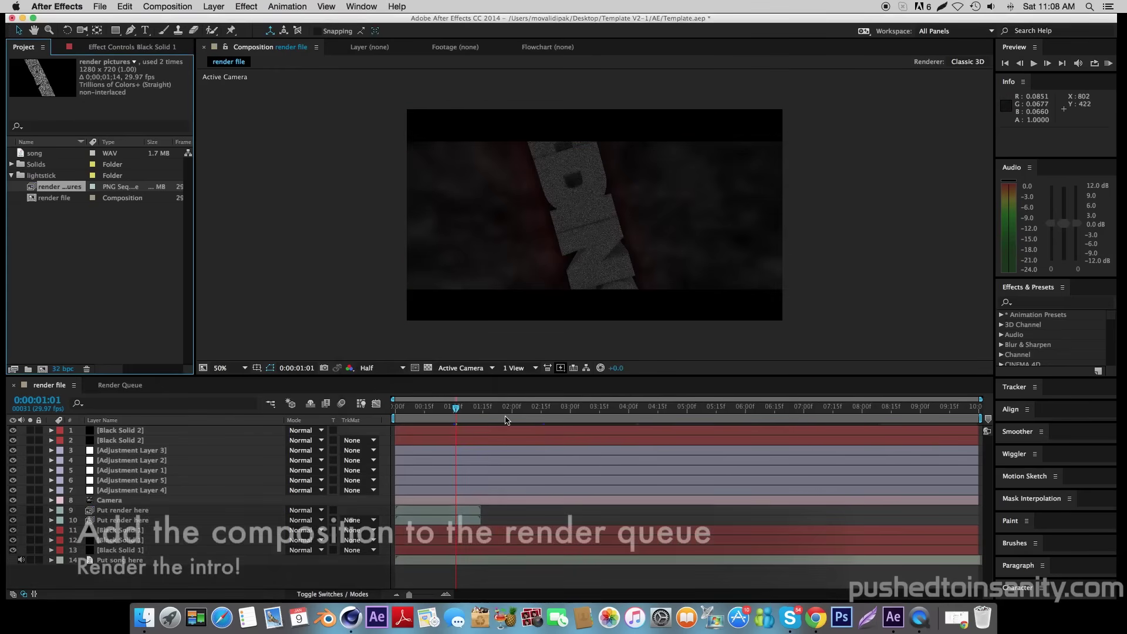
Preview the render file composition playing with the new intro PNG footage
key(space)
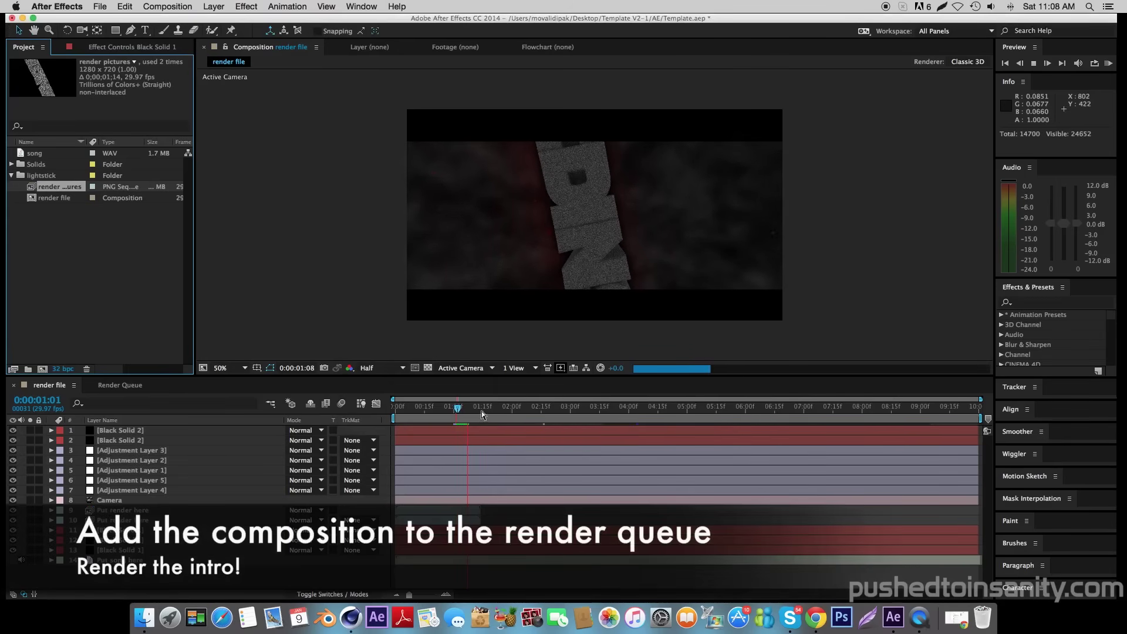
key(space)
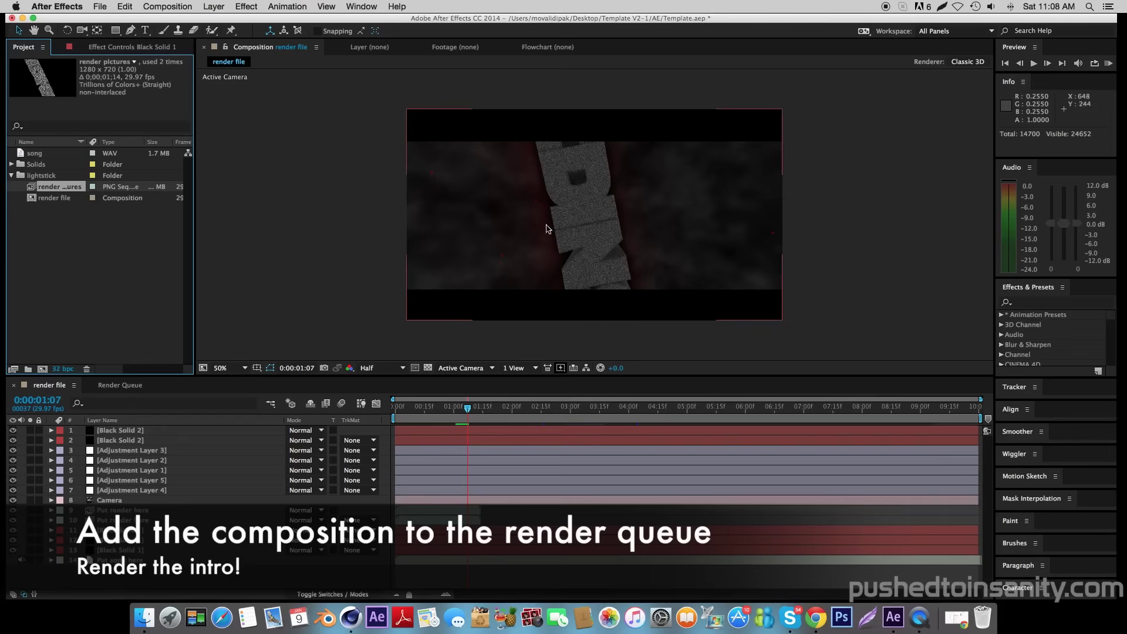
click(169, 7)
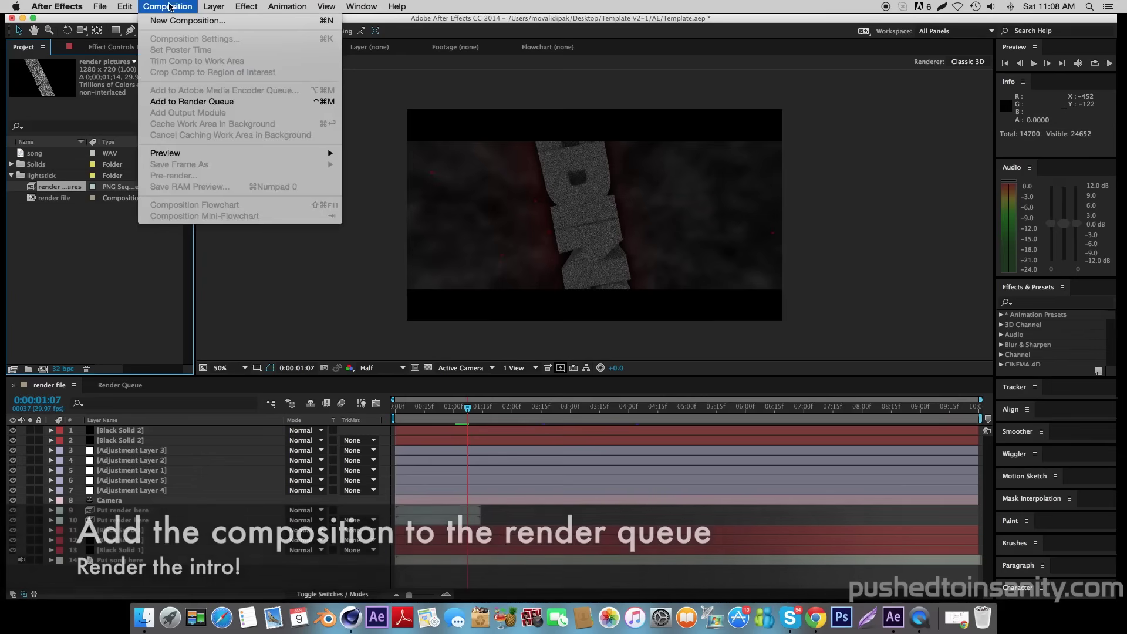
click(251, 323)
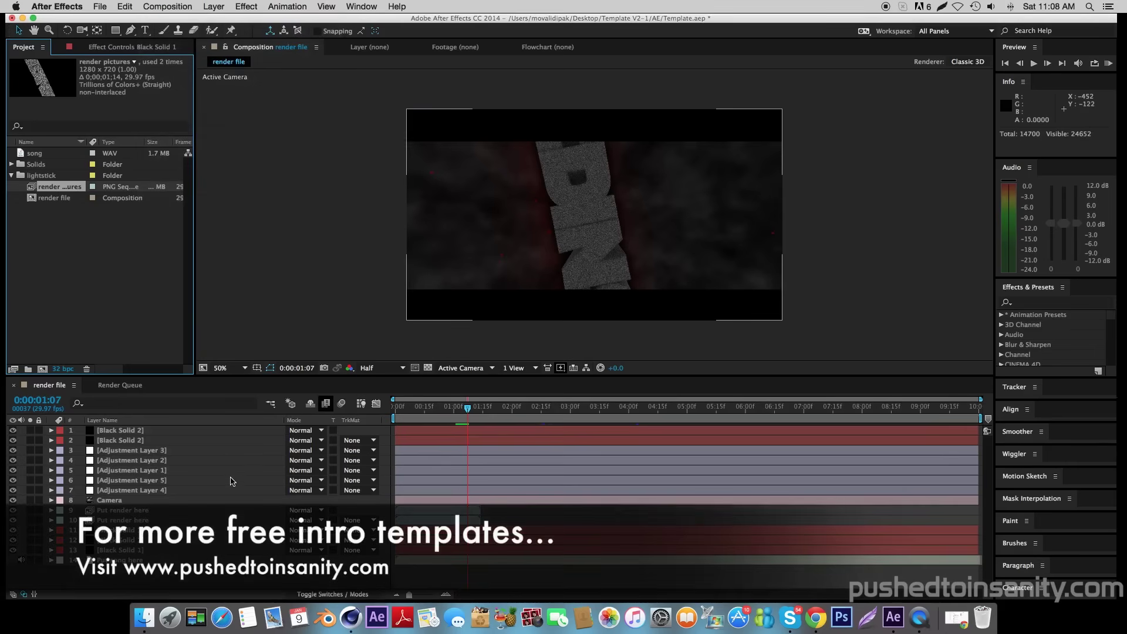
click(234, 481)
Queue the render file composition and start rendering it to render file.mov
click(206, 65)
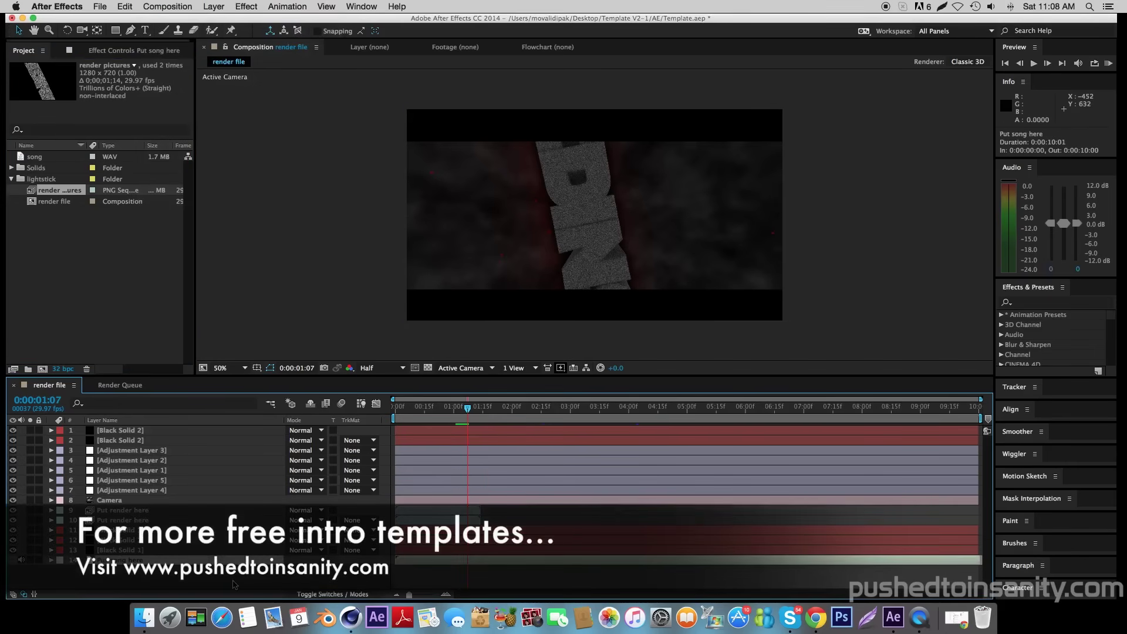
click(150, 5)
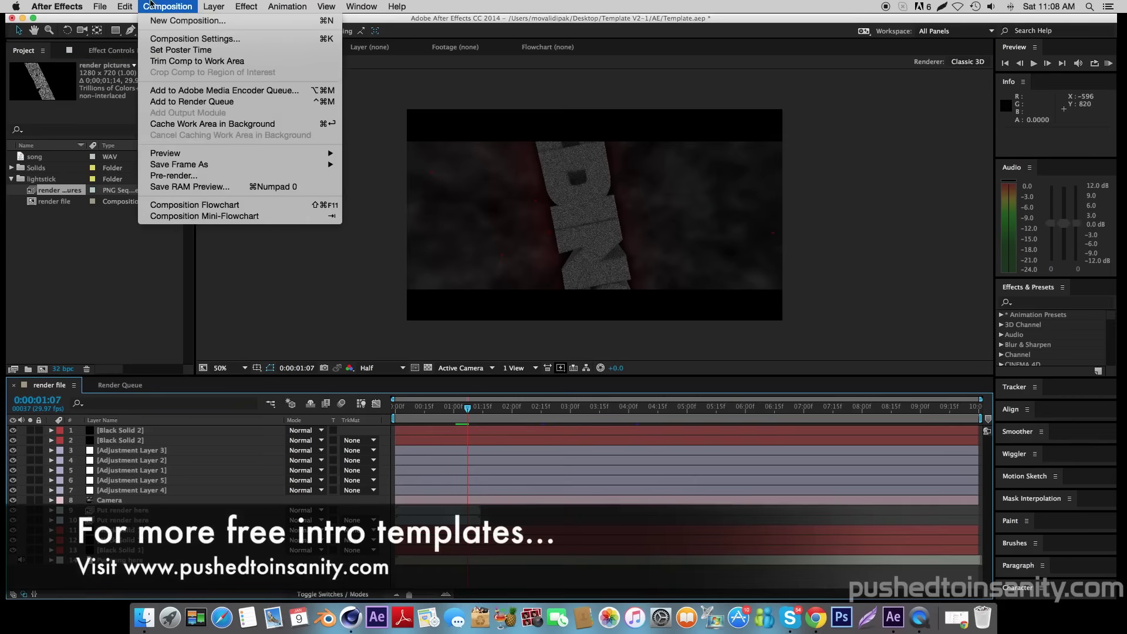
click(201, 102)
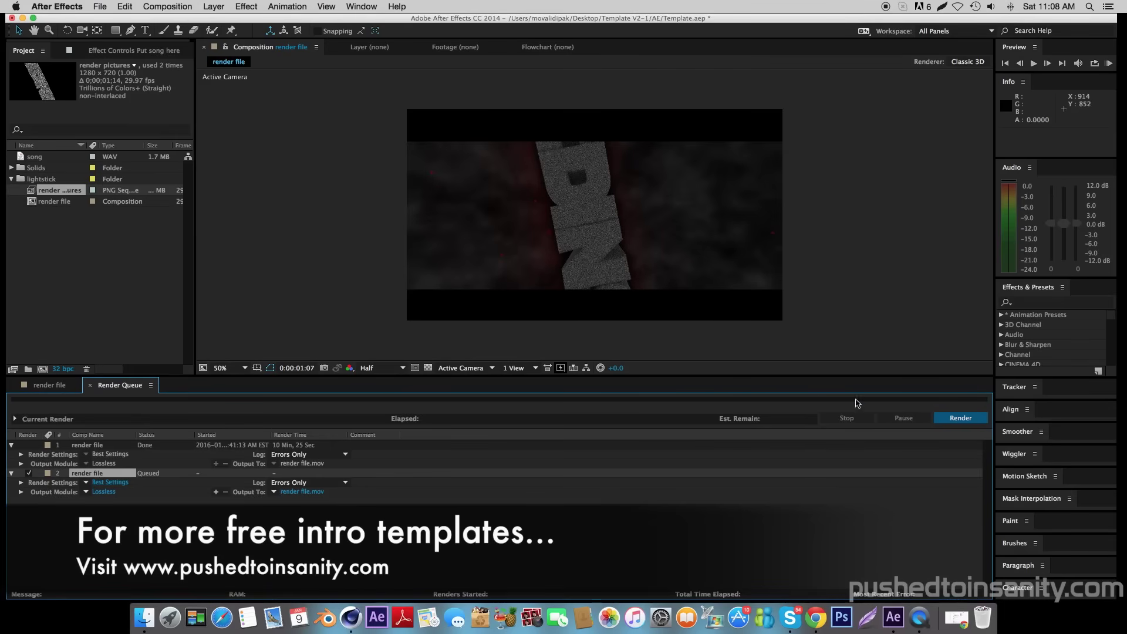
click(960, 418)
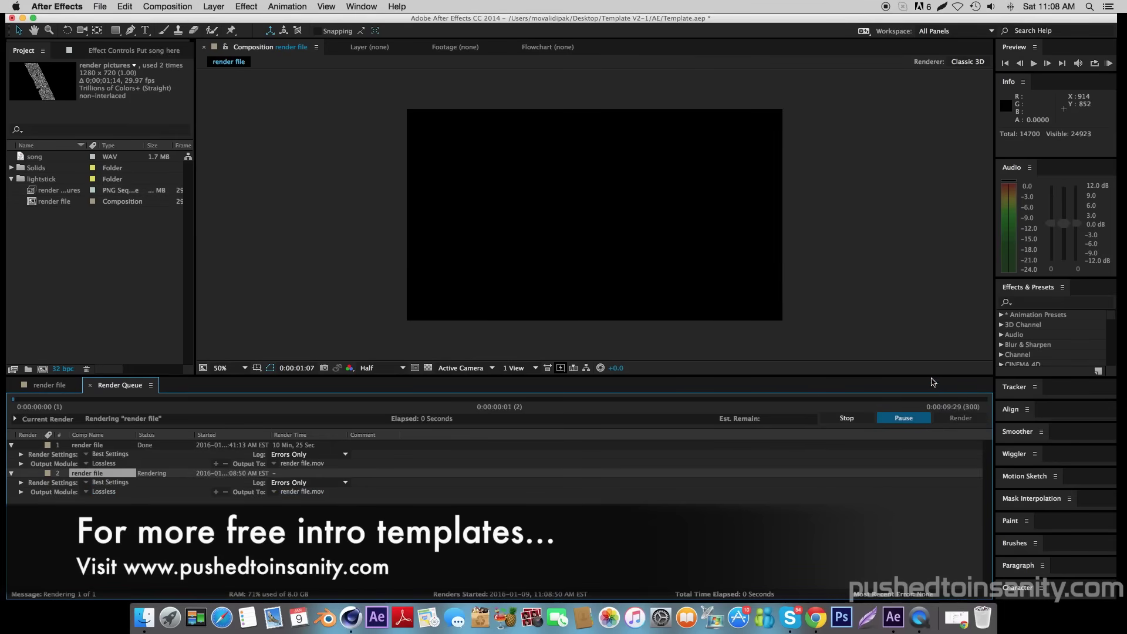